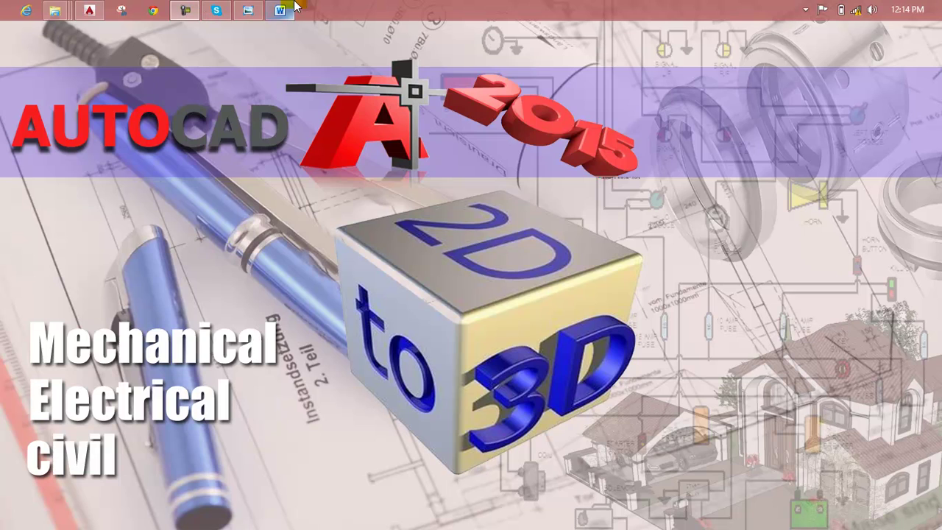
# Step: Open the Lesson 117 Word document from the taskbar
pyautogui.click(280, 10)
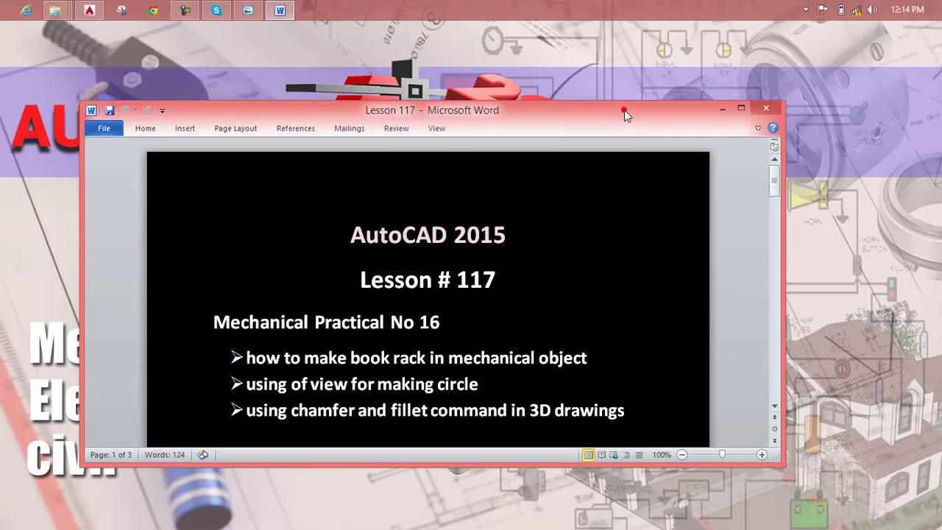
# Step: Maximize the Lesson 117 Word window to show the AutoCAD lesson outline
pyautogui.doubleClick(624, 110)
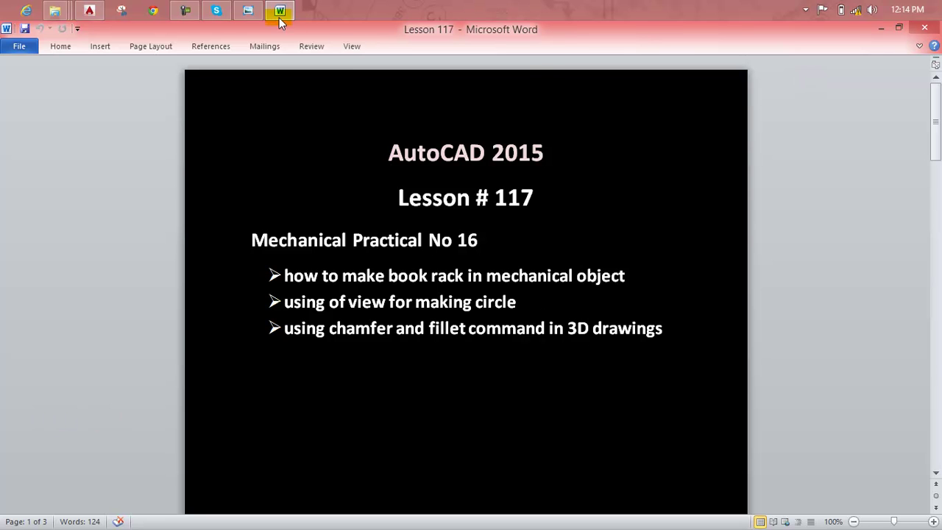
# Step: View the bracket reference image, then bring the empty Drawing2 in AutoCAD forward
pyautogui.click(254, 9)
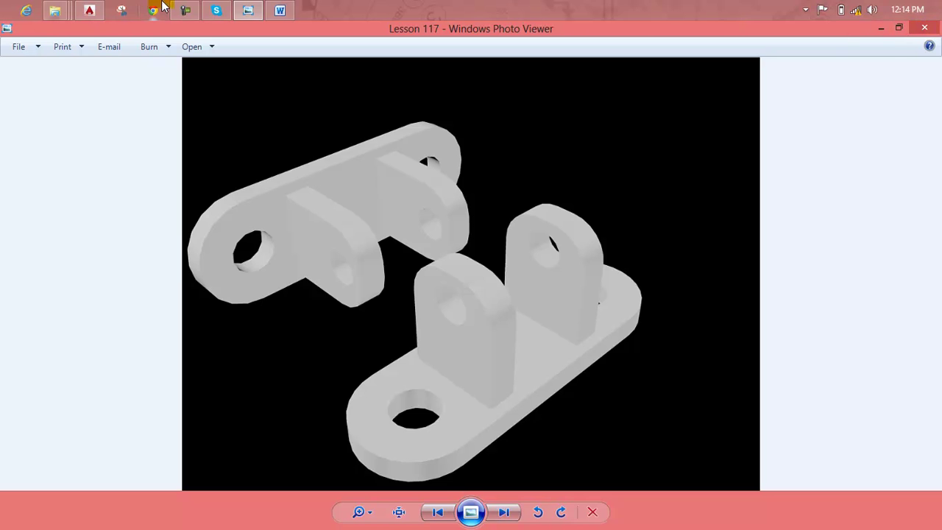
pyautogui.click(92, 9)
pyautogui.rightClick(280, 9)
# Step: Close Word and draw a 40-unit horizontal line
pyautogui.click(296, 262)
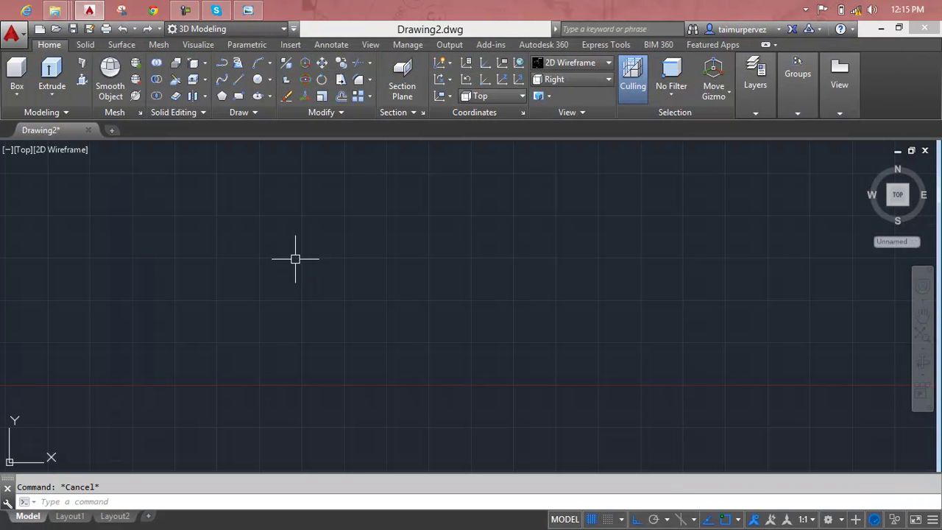
pyautogui.write('l')
pyautogui.press('Return')
pyautogui.click(209, 191)
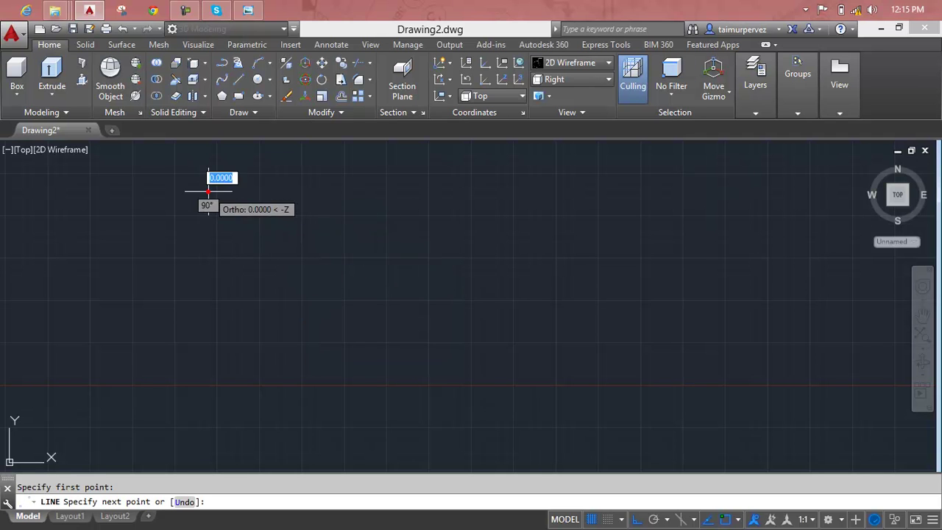
pyautogui.write('40')
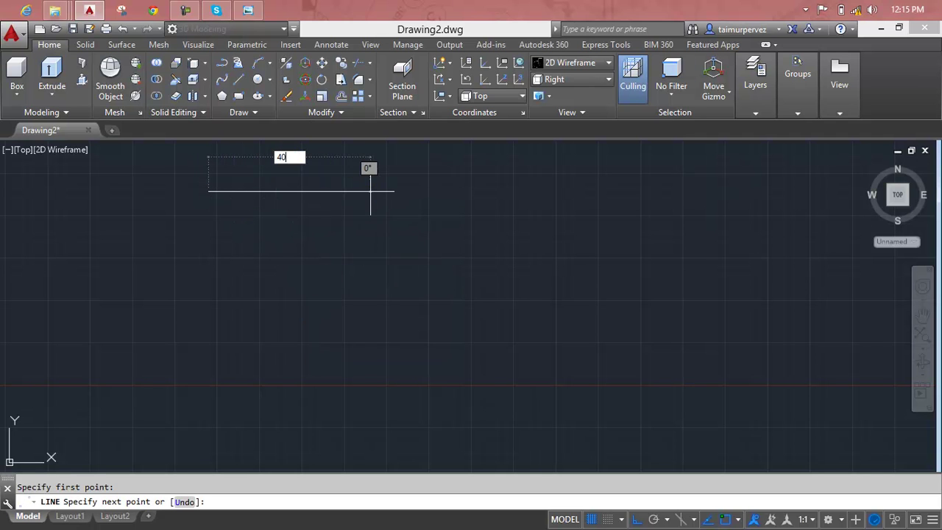
pyautogui.press('Return')
pyautogui.scroll(-4, 450, 197)
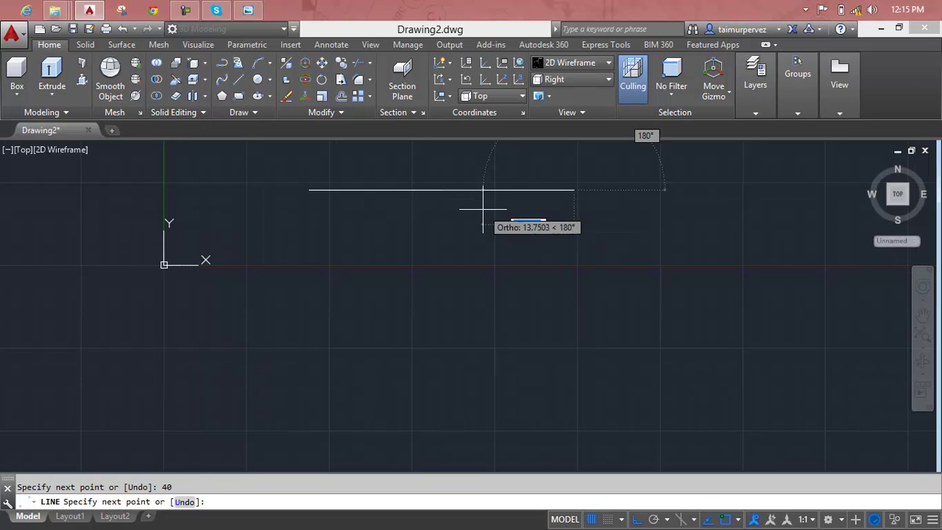
pyautogui.press('Escape')
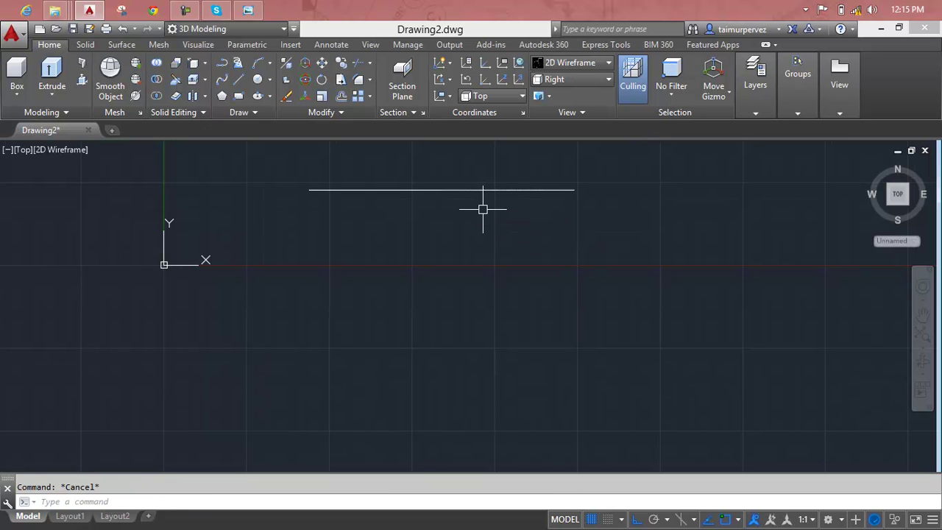
# Step: Offset the line 15 units downward to create a parallel copy
pyautogui.write('o')
pyautogui.press('Return')
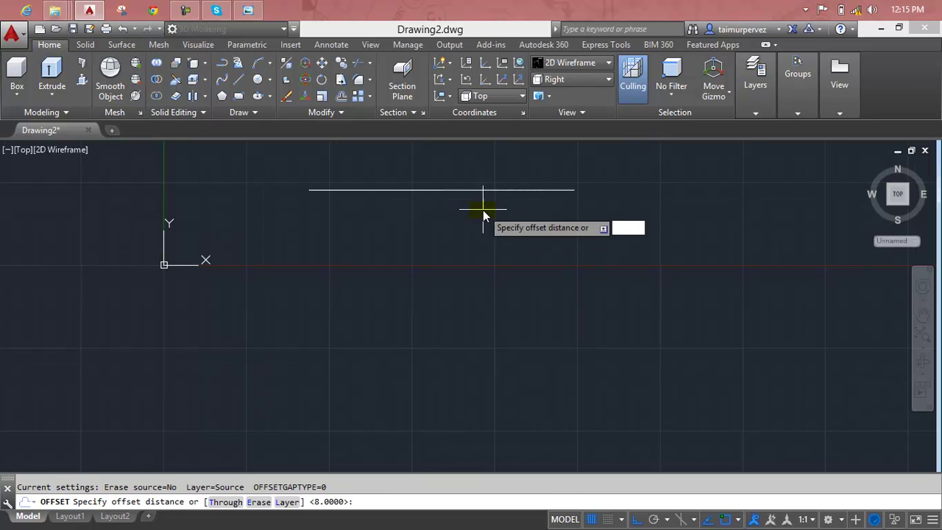
pyautogui.write('15')
pyautogui.press('Return')
pyautogui.click(482, 191)
pyautogui.click(488, 235)
pyautogui.moveTo(488, 236); pyautogui.dragTo(364, 266, button='middle')
pyautogui.press('Escape')
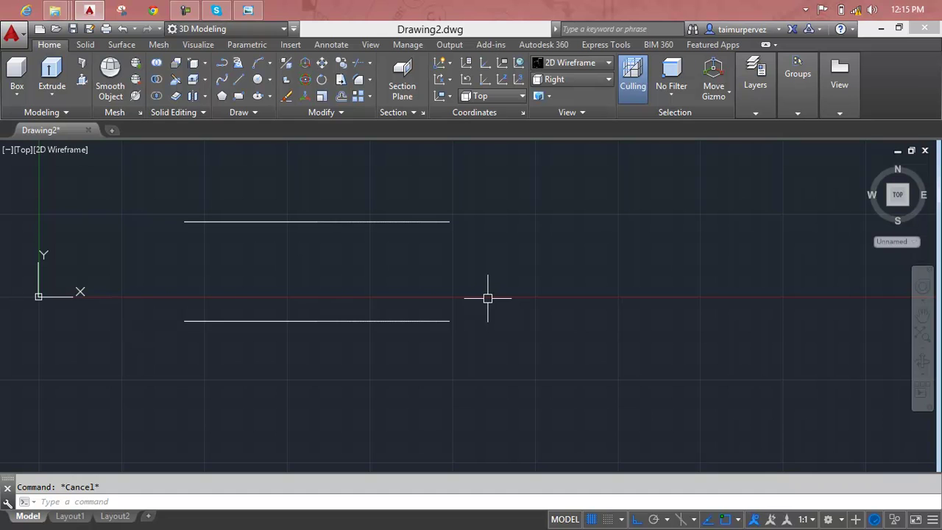
# Step: Draw a 2P circle between the right endpoints of the two lines
pyautogui.write('c')
pyautogui.press('Return')
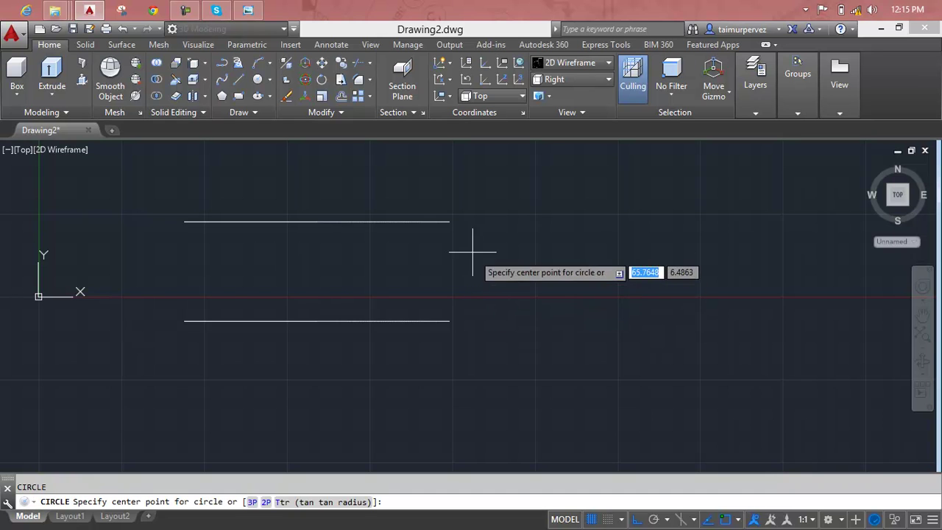
pyautogui.write('2p')
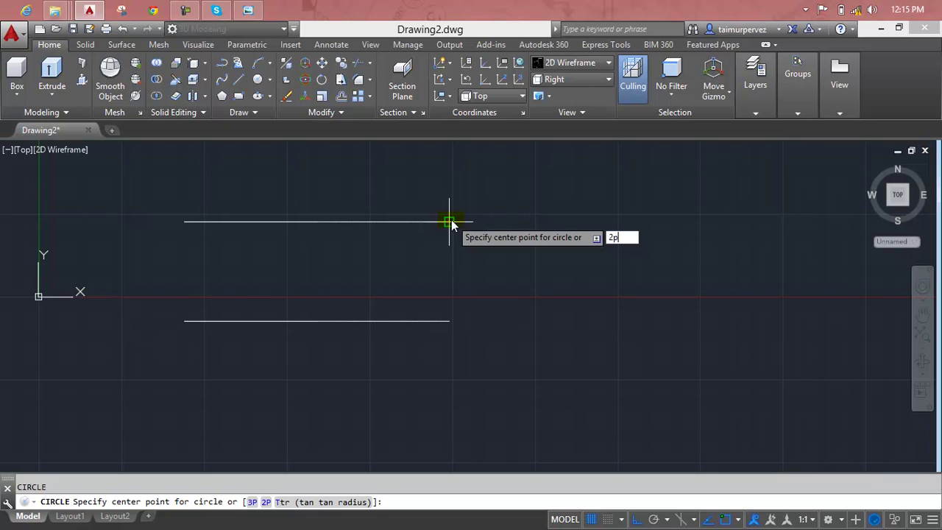
pyautogui.press('Return')
pyautogui.click(450, 222)
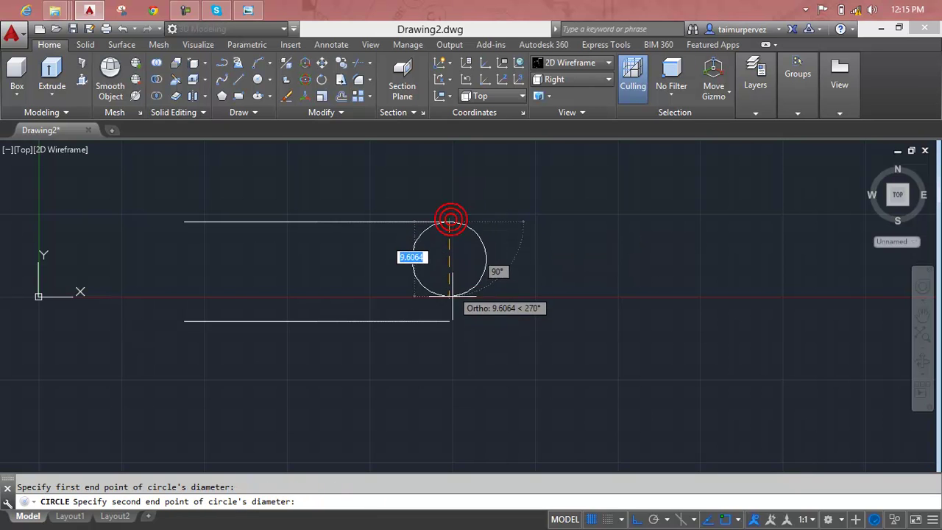
pyautogui.click(453, 318)
pyautogui.press('Return')
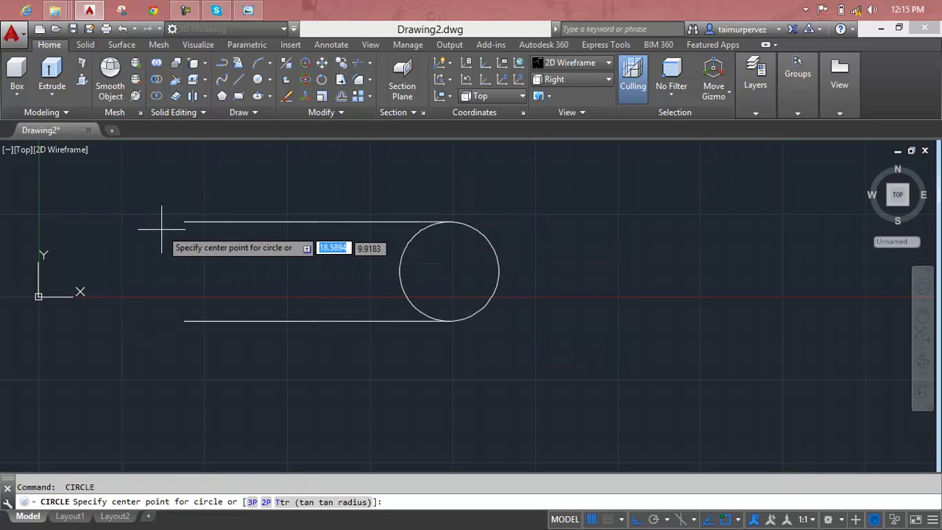
pyautogui.click(179, 221)
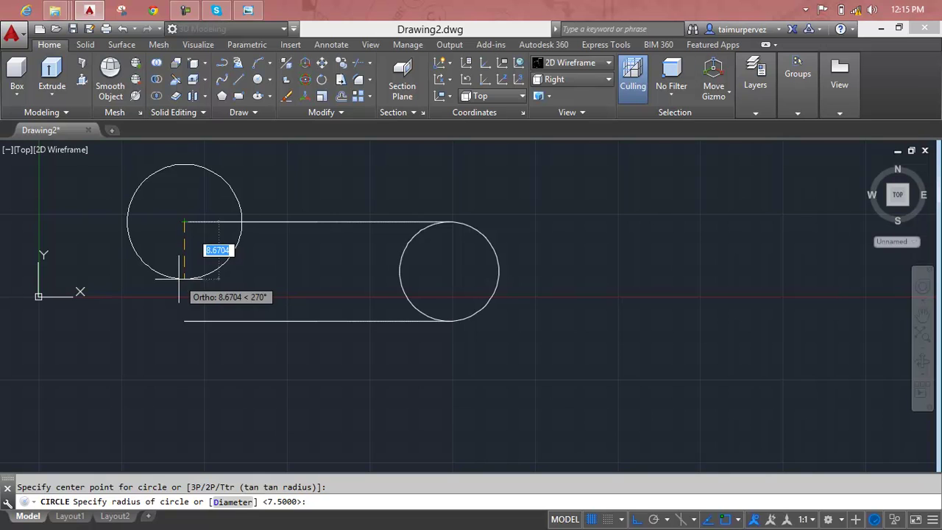
pyautogui.press('Escape')
# Step: Draw a 2P circle between the left endpoints of the two lines
pyautogui.write('c')
pyautogui.press('Return')
pyautogui.write('2p')
pyautogui.press('Return')
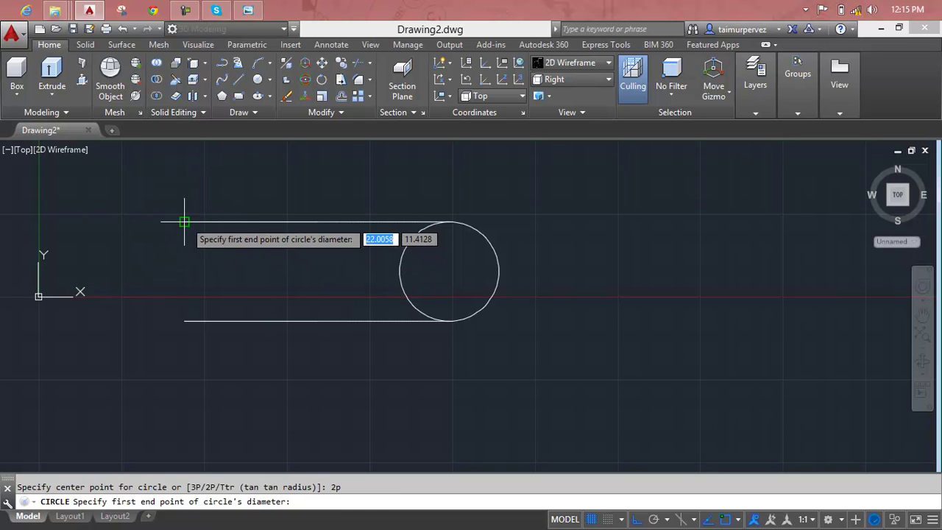
pyautogui.click(184, 221)
pyautogui.click(186, 321)
pyautogui.click(187, 321)
pyautogui.press('Escape')
# Step: Trim away both circles' inner arcs to close the slot outline and fit it in view
pyautogui.write('tr')
pyautogui.press('Return')
pyautogui.press('Return')
pyautogui.click(243, 265)
pyautogui.click(219, 266)
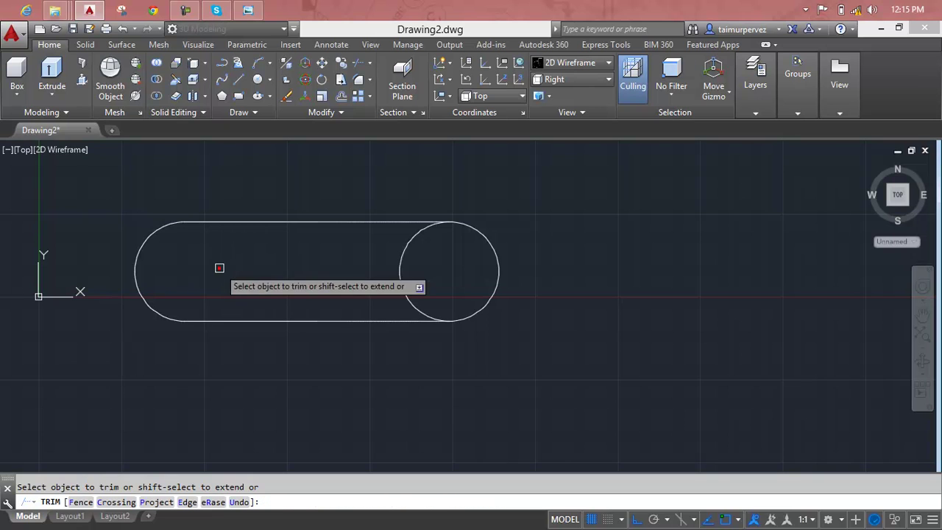
pyautogui.click(401, 277)
pyautogui.middleClick(402, 277)
pyautogui.press('Escape')
pyautogui.scroll(-2, 444, 213)
pyautogui.moveTo(459, 216); pyautogui.dragTo(396, 213, button='middle')
# Step: Draw a vertical divider line from the slot's top edge to its bottom edge
pyautogui.write('l')
pyautogui.press('Return')
pyautogui.click(406, 211)
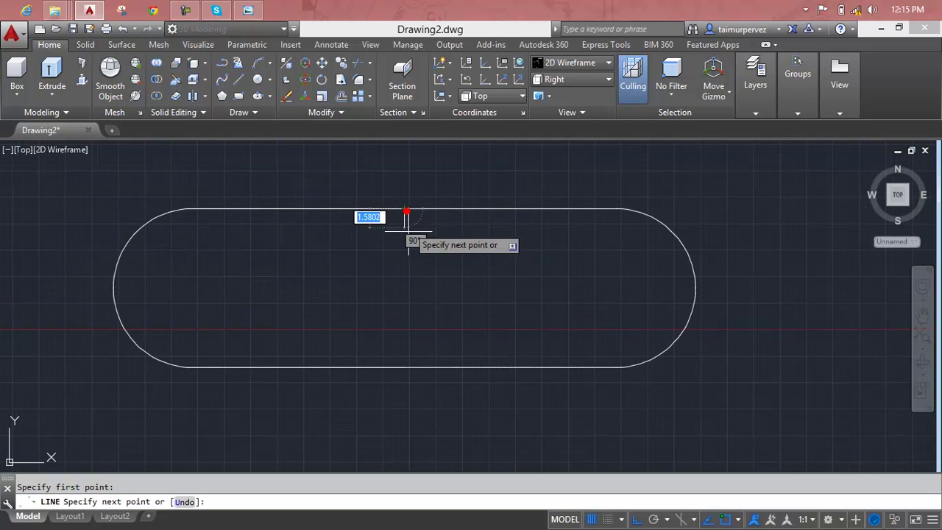
pyautogui.click(404, 366)
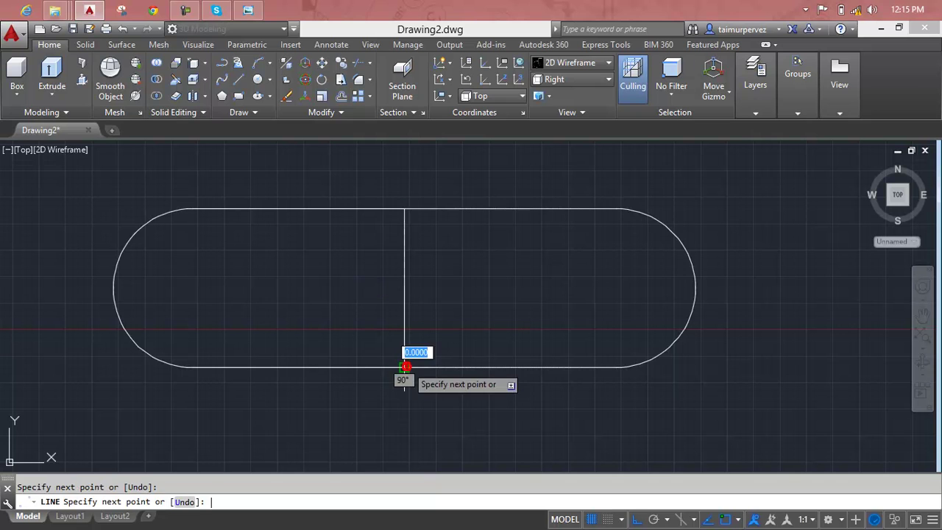
pyautogui.press('Escape')
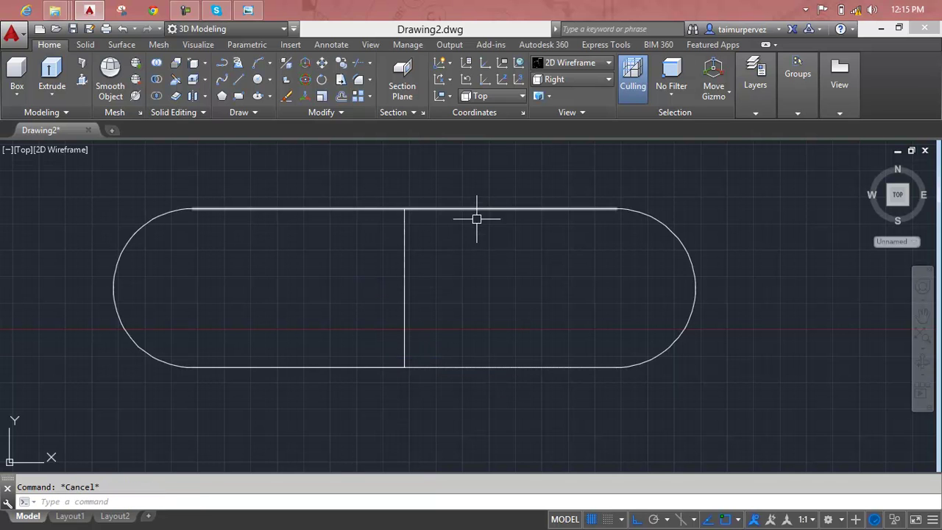
pyautogui.write('o')
pyautogui.press('Return')
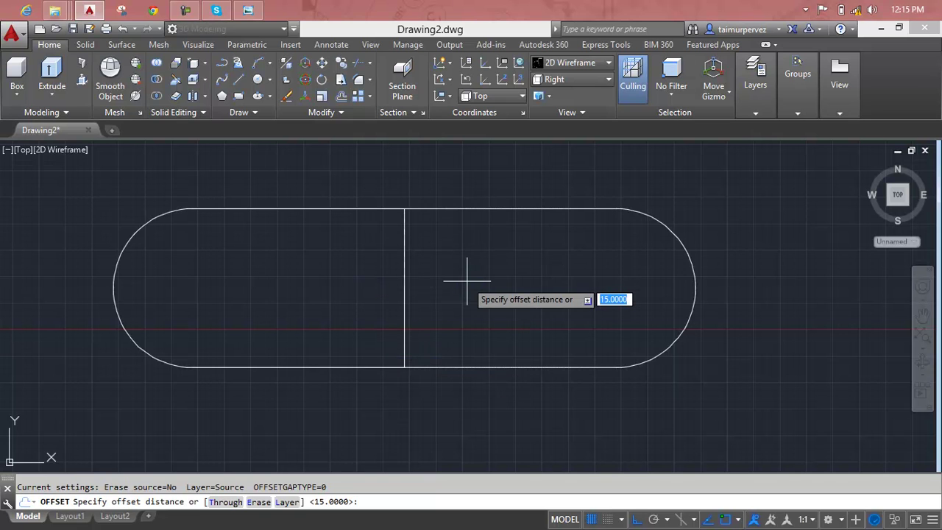
pyautogui.press('Escape')
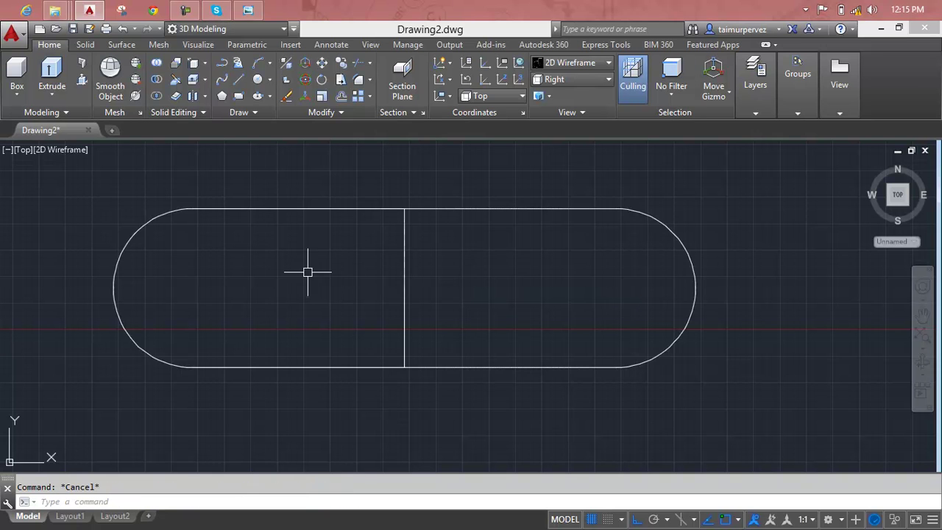
# Step: Add radius-3 holes near the left and right rounded ends
pyautogui.write('c')
pyautogui.press('Return')
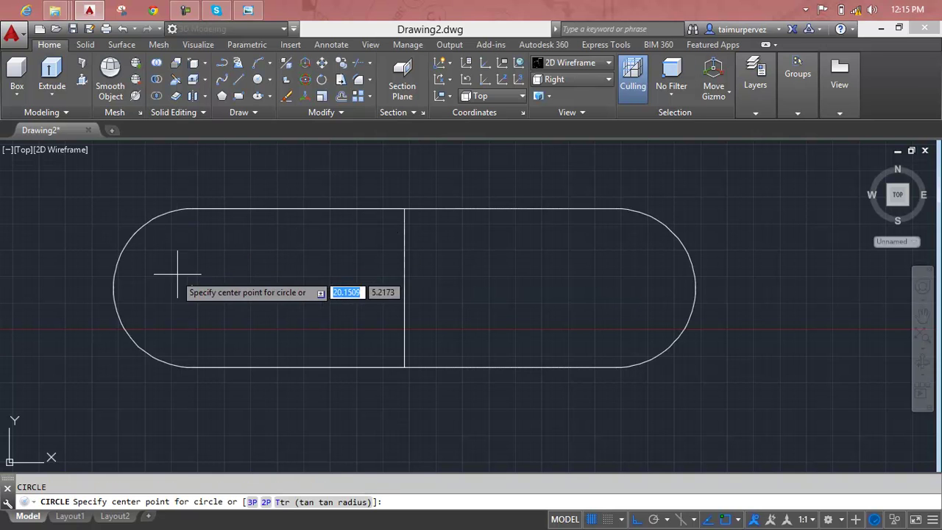
pyautogui.click(192, 288)
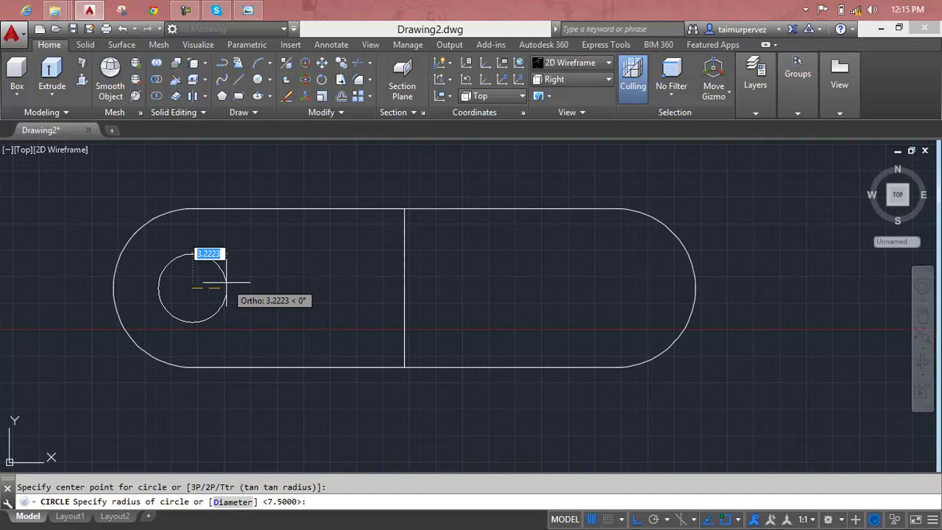
pyautogui.write('3')
pyautogui.press('Return')
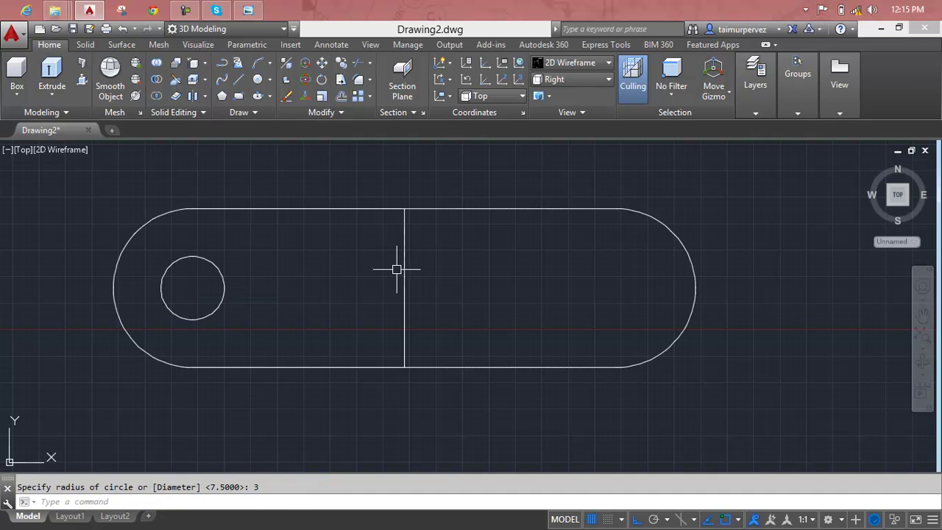
pyautogui.press('Return')
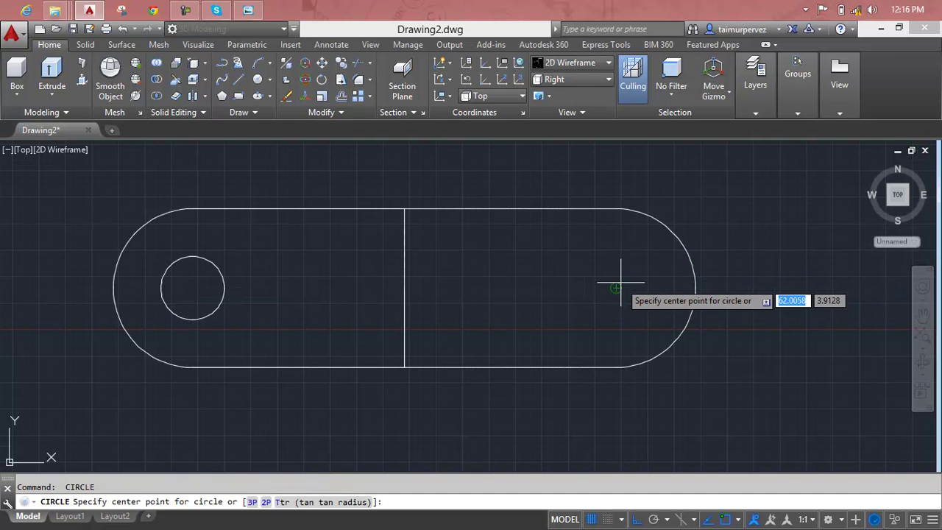
pyautogui.click(618, 287)
pyautogui.write('3')
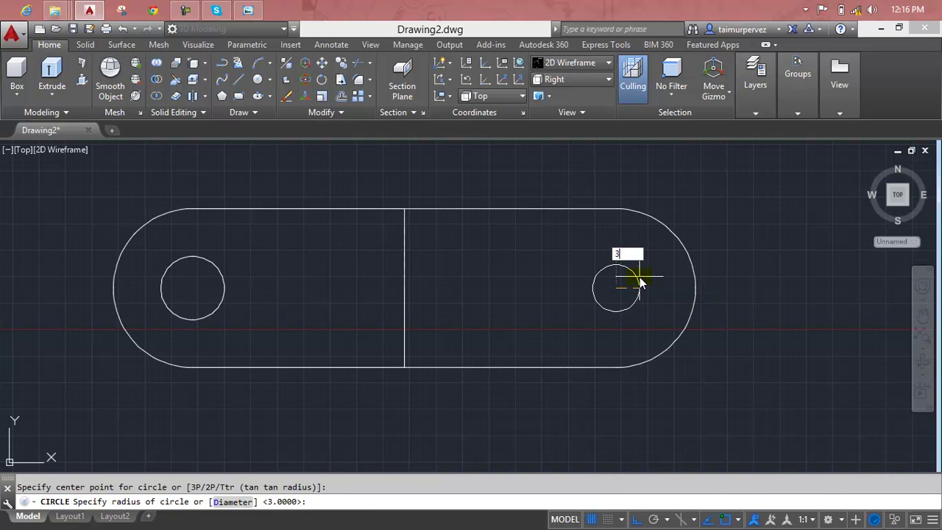
pyautogui.press('Return')
pyautogui.press('Escape')
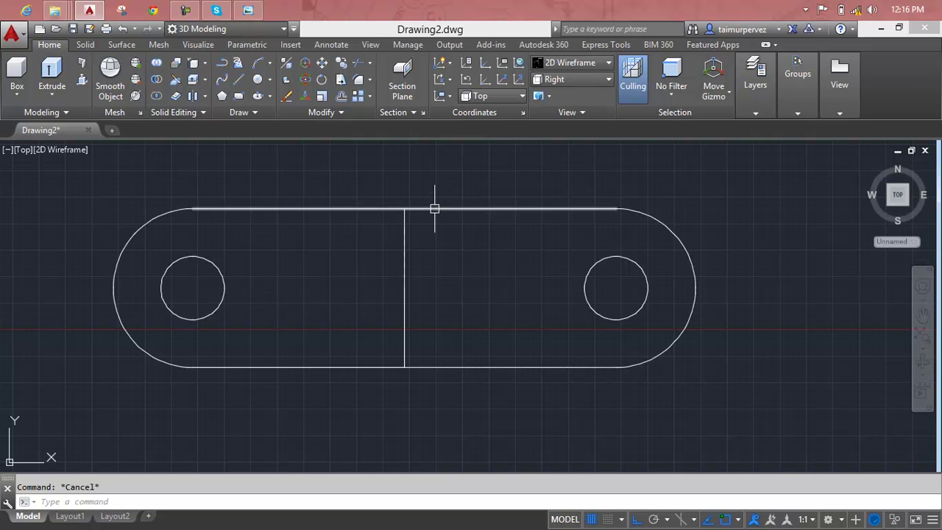
# Step: Offset the top and bottom edges 2 units inward
pyautogui.write('o')
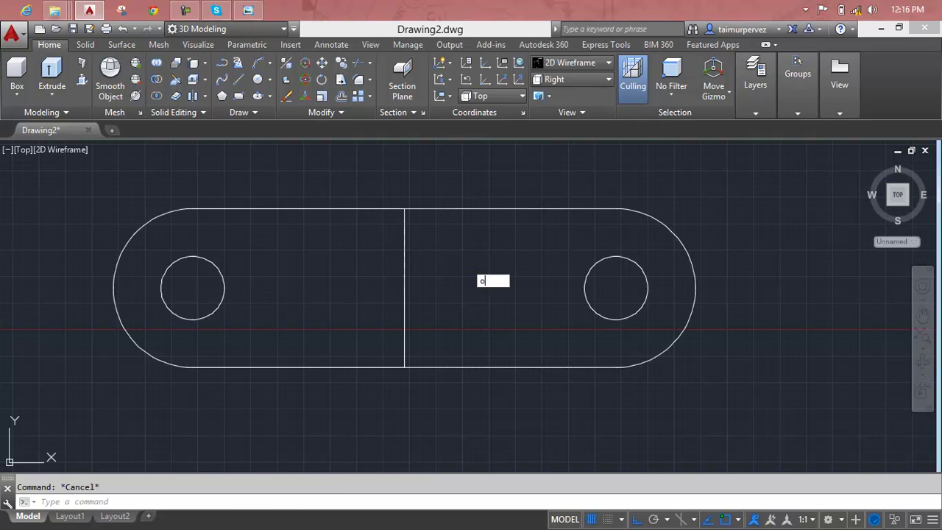
pyautogui.press('Return')
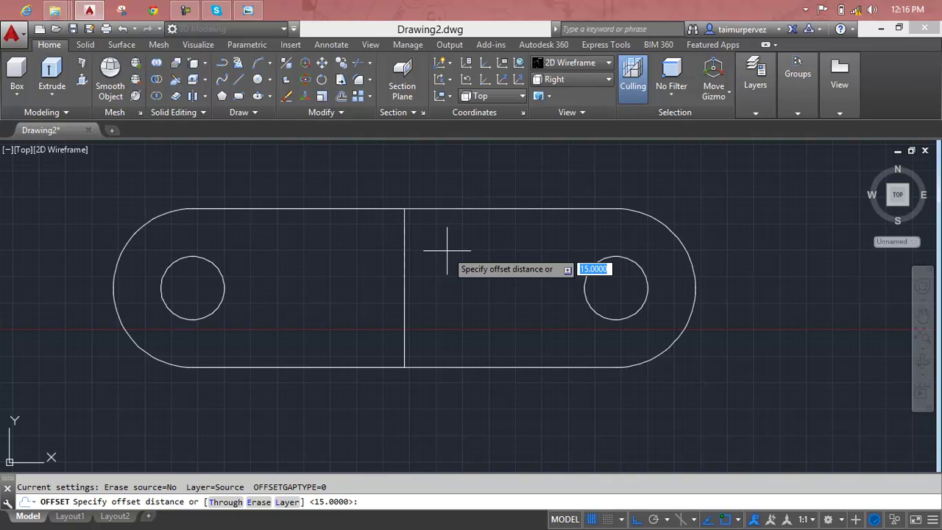
pyautogui.write('2')
pyautogui.press('Return')
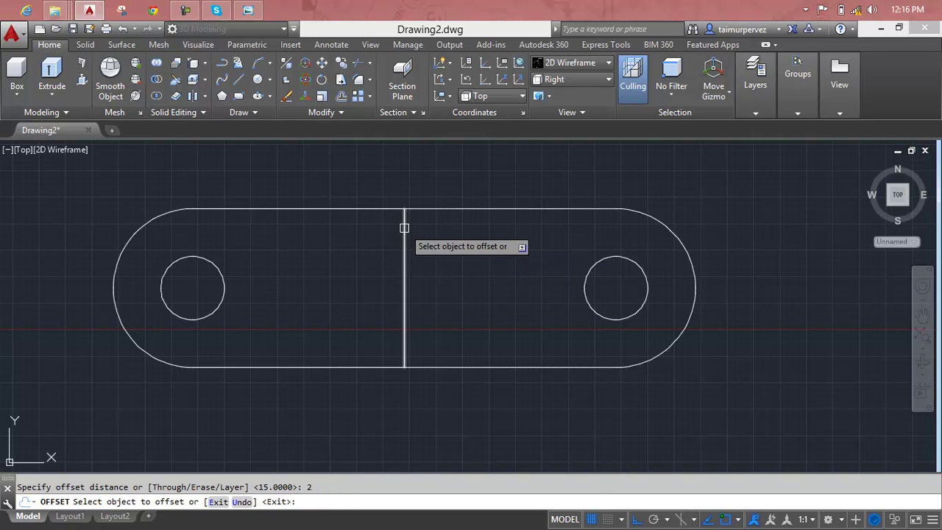
pyautogui.click(357, 207)
pyautogui.click(360, 237)
pyautogui.click(369, 365)
pyautogui.click(371, 334)
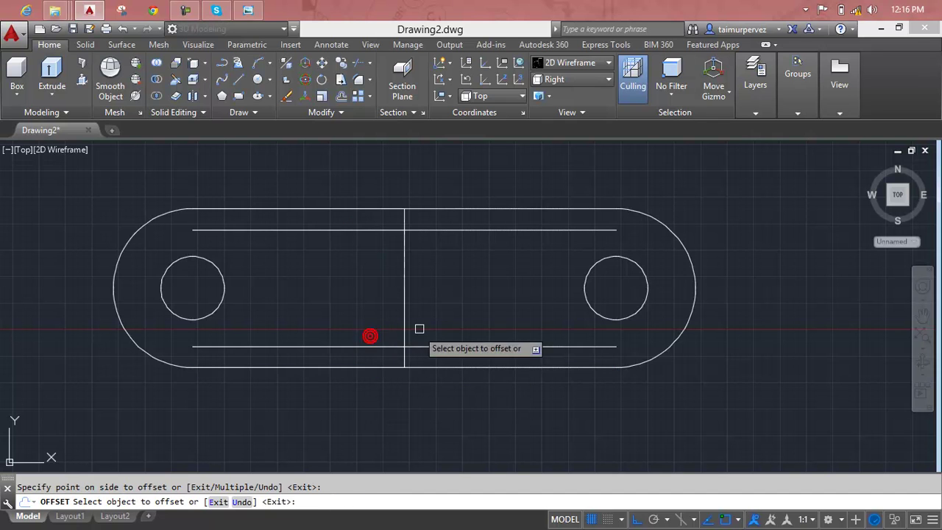
pyautogui.press('Escape')
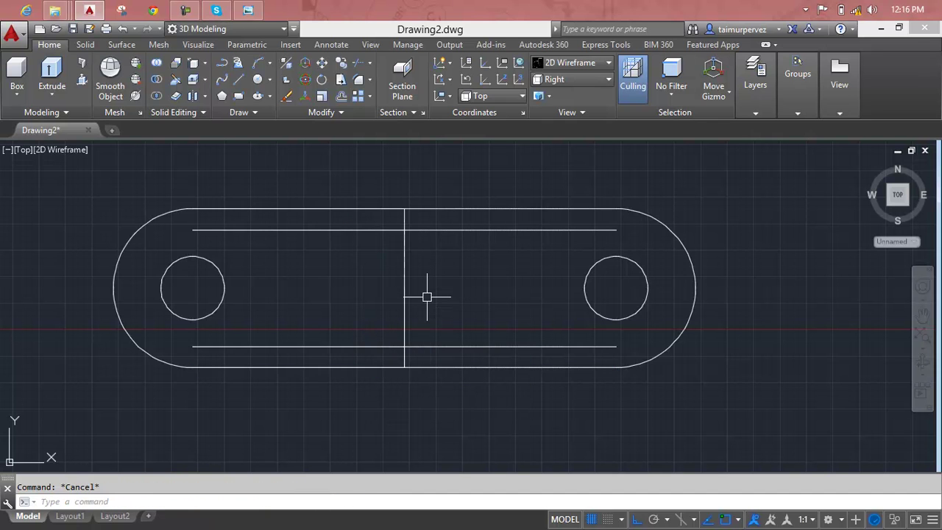
# Step: Offset the vertical centre line 12 units to the left and right
pyautogui.write('o')
pyautogui.press('Return')
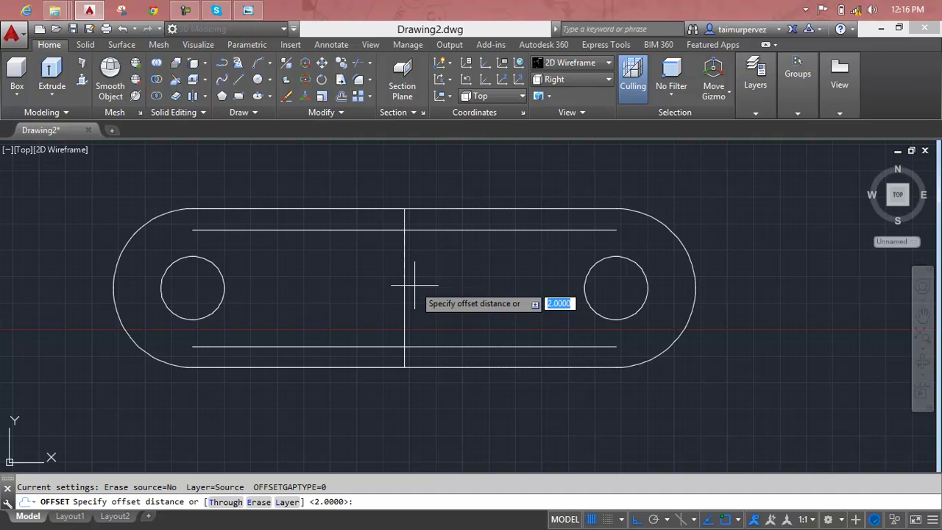
pyautogui.press('Escape')
pyautogui.write('o')
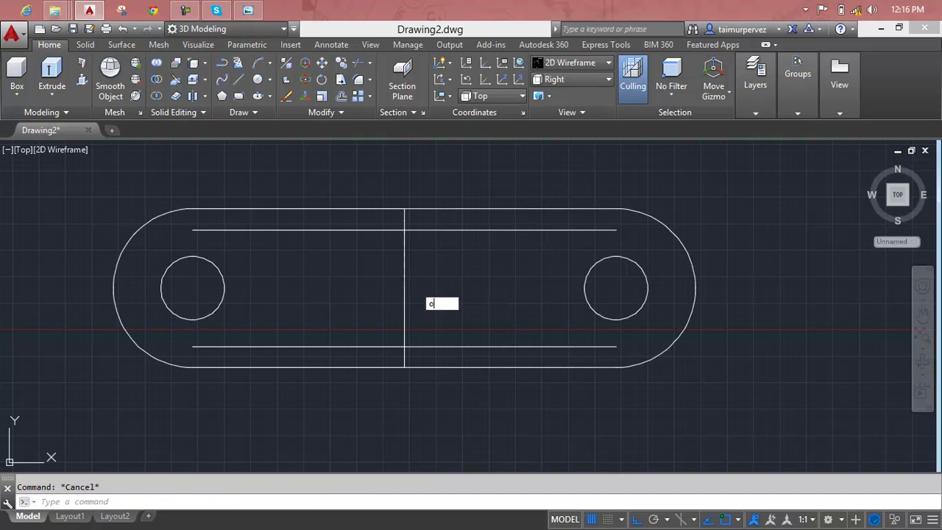
pyautogui.press('Return')
pyautogui.write('1')
pyautogui.press('Return')
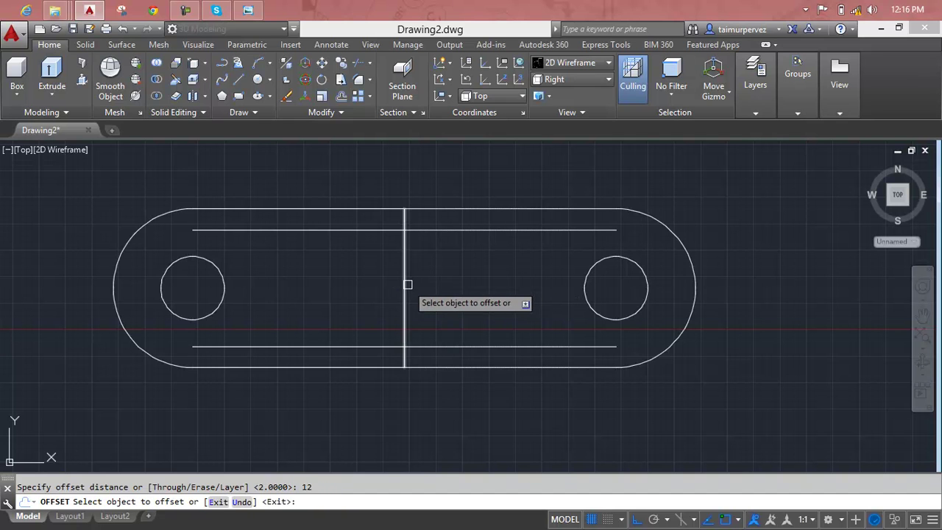
pyautogui.click(404, 284)
pyautogui.click(366, 292)
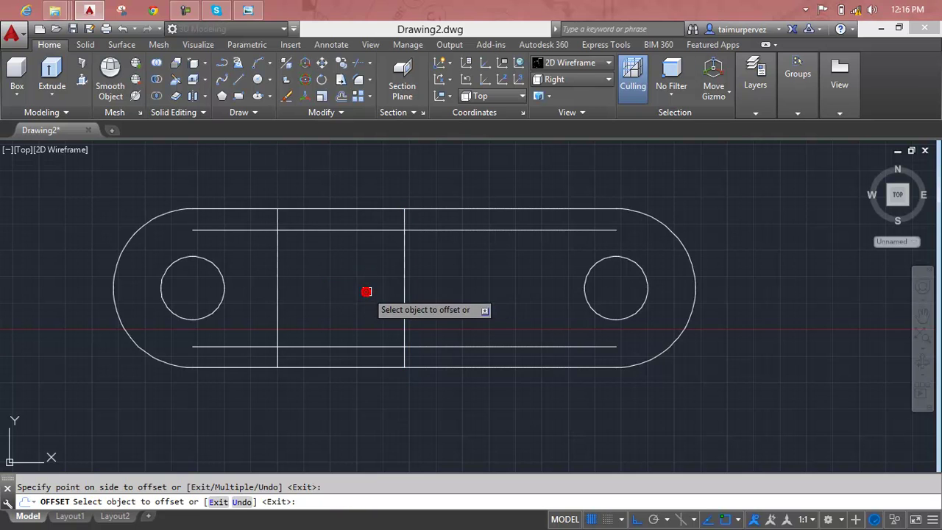
pyautogui.click(404, 291)
pyautogui.click(451, 293)
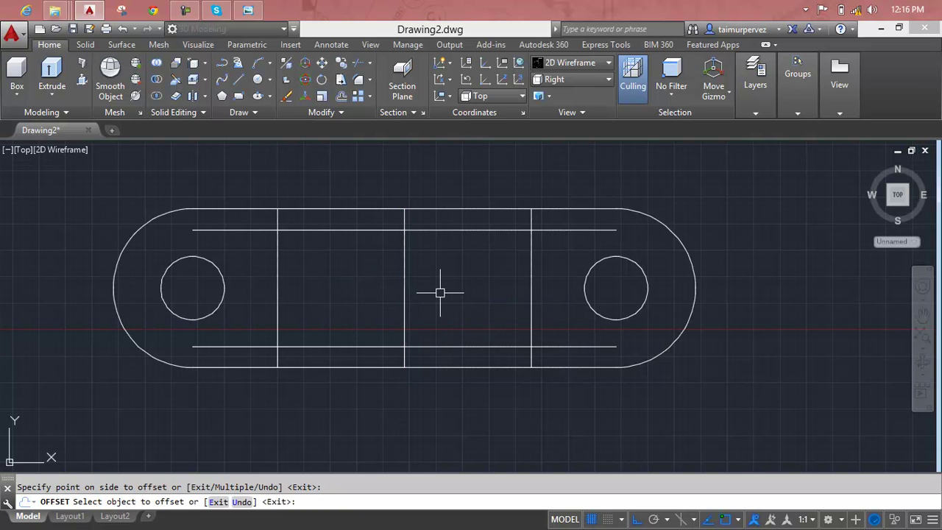
pyautogui.press('Escape')
# Step: Offset both outer vertical lines 6 units toward the centre, then delete the centre line
pyautogui.write('o')
pyautogui.press('Return')
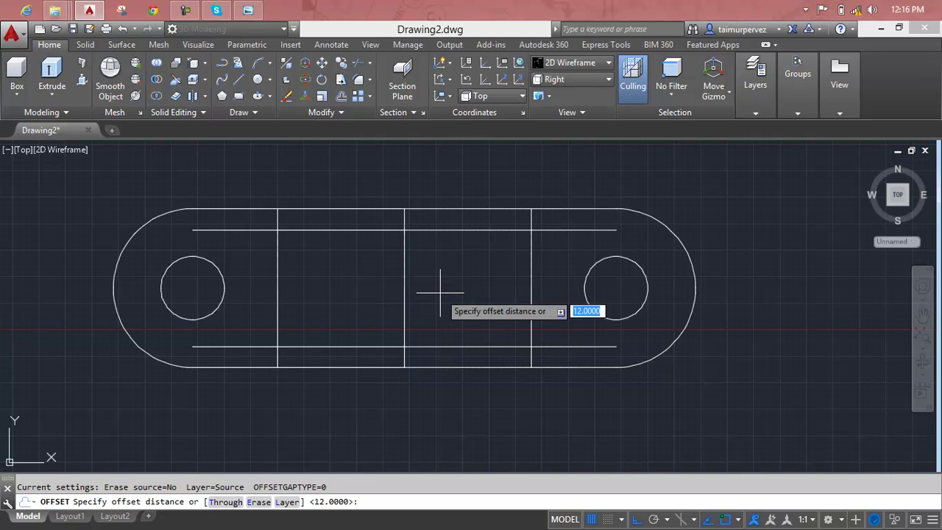
pyautogui.write('6')
pyautogui.press('Return')
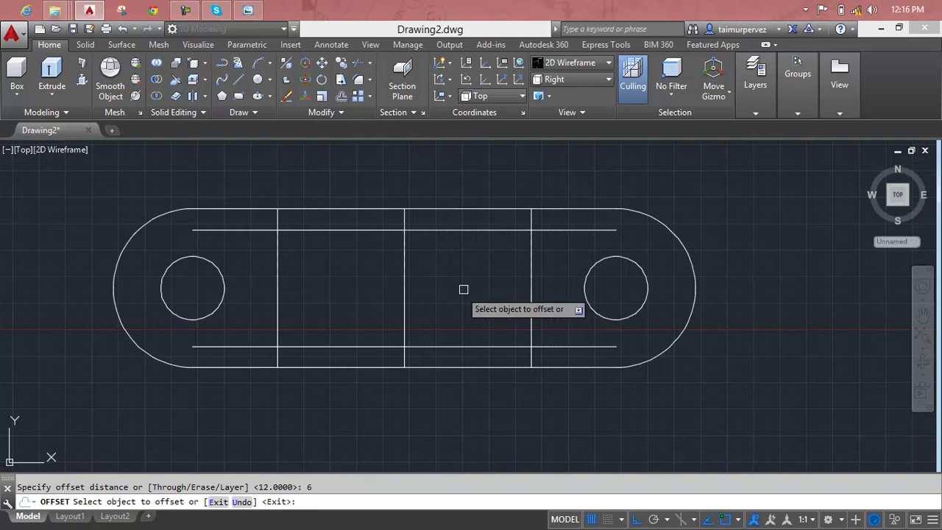
pyautogui.click(530, 274)
pyautogui.click(491, 278)
pyautogui.click(277, 287)
pyautogui.click(285, 289)
pyautogui.press('Escape')
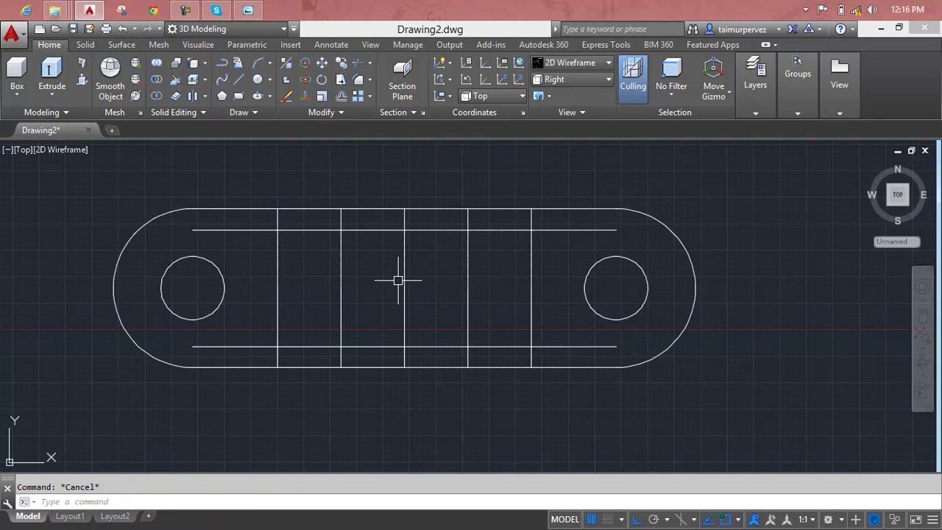
pyautogui.click(404, 279)
pyautogui.press('Delete')
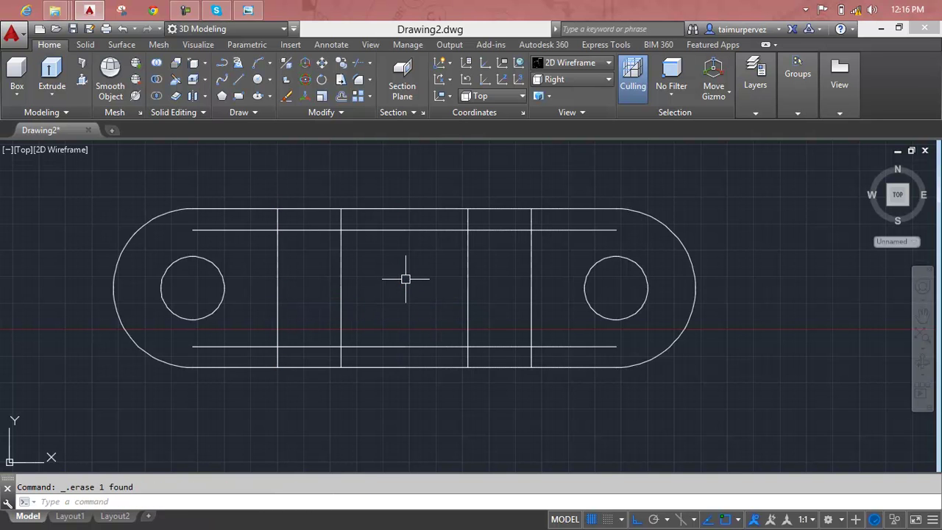
pyautogui.press('Escape')
# Step: Trim the stubs and ends of the inner offset lines until two rectangles remain
pyautogui.write('tr')
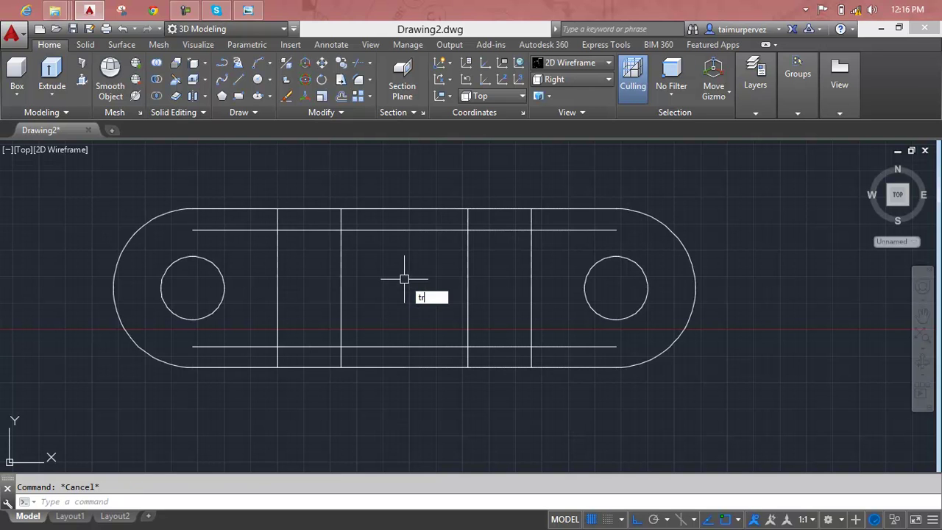
pyautogui.press('Return')
pyautogui.click(352, 221)
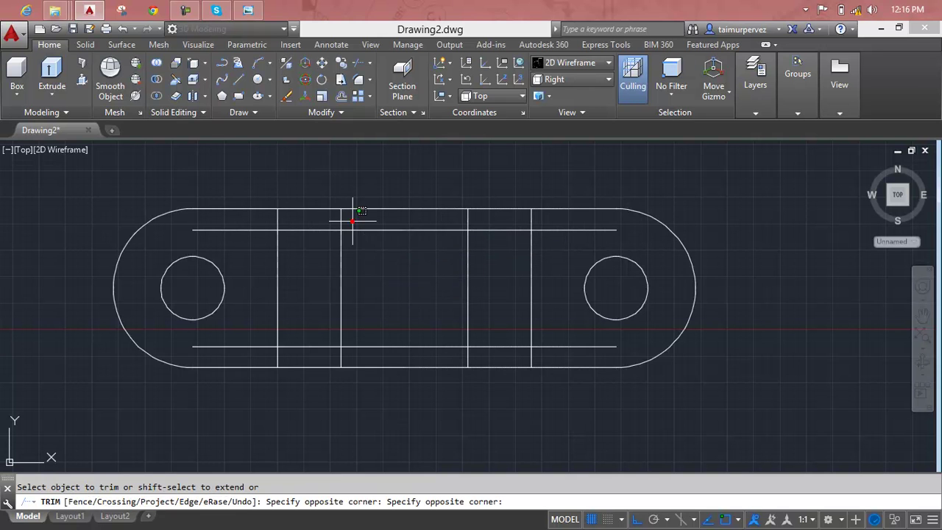
pyautogui.click(263, 220)
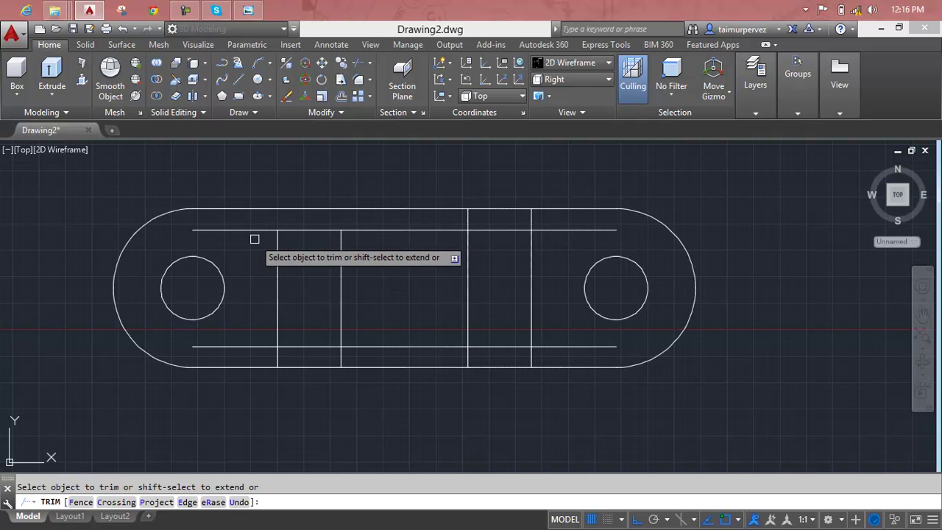
pyautogui.click(253, 229)
pyautogui.click(253, 346)
pyautogui.moveTo(262, 355); pyautogui.dragTo(545, 359)
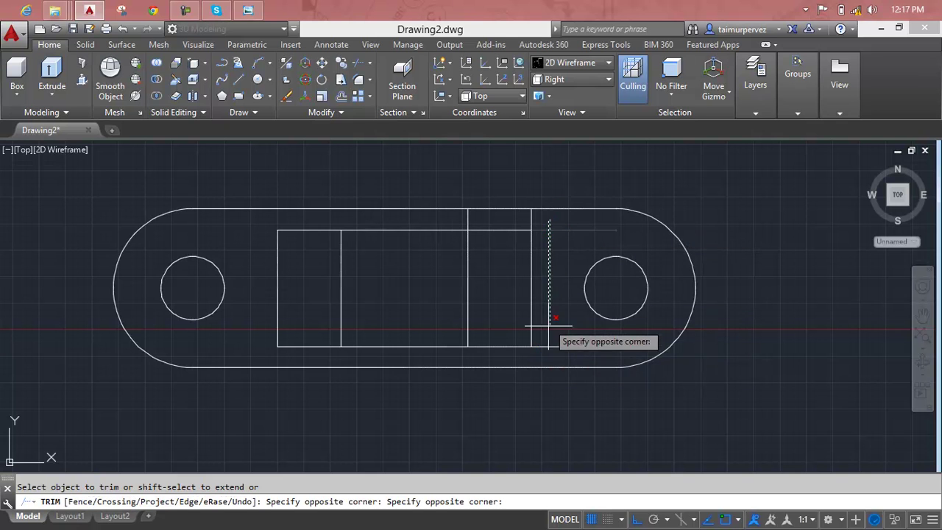
pyautogui.moveTo(550, 218); pyautogui.dragTo(545, 346)
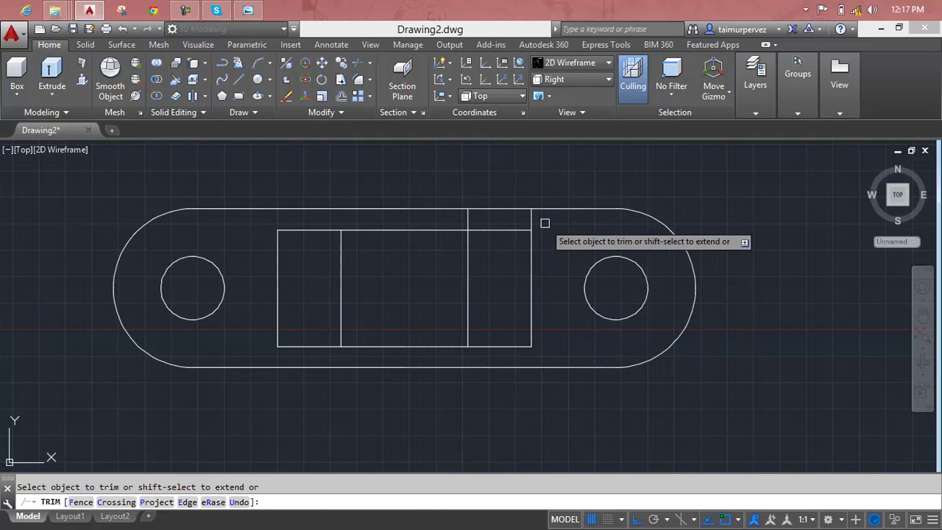
pyautogui.moveTo(546, 221)
pyautogui.mouseDown()
pyautogui.moveTo(438, 220)
pyautogui.moveTo(394, 351)
pyautogui.mouseUp()
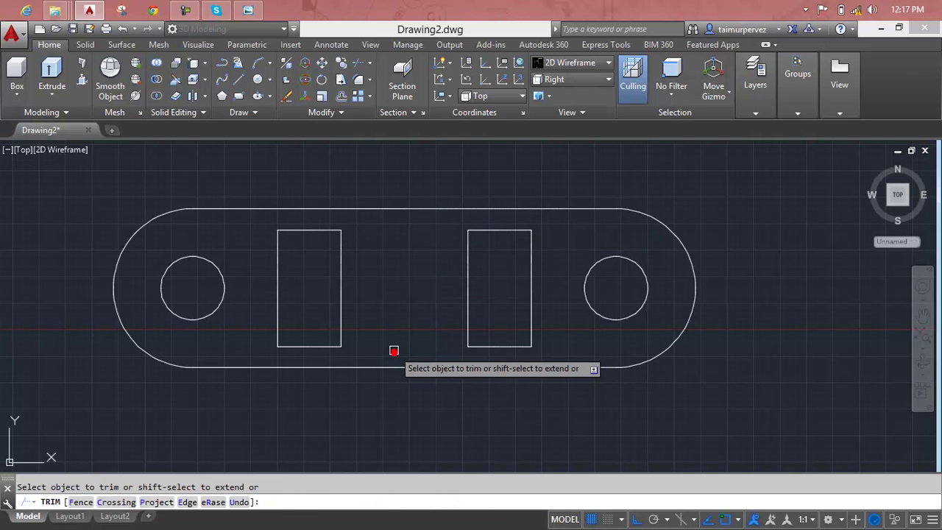
pyautogui.press('Escape')
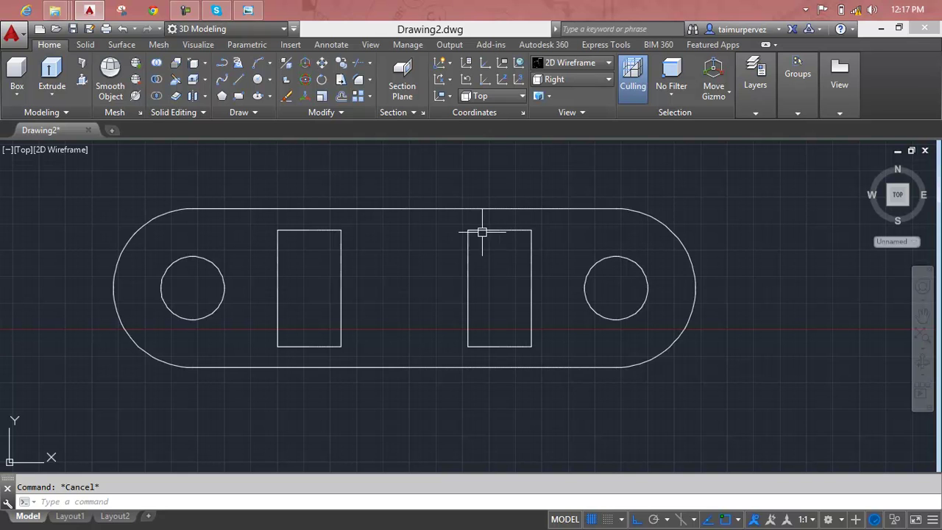
# Step: Switch to the isometric home view via the ViewCube and nudge the plate into position
pyautogui.click(83, 80)
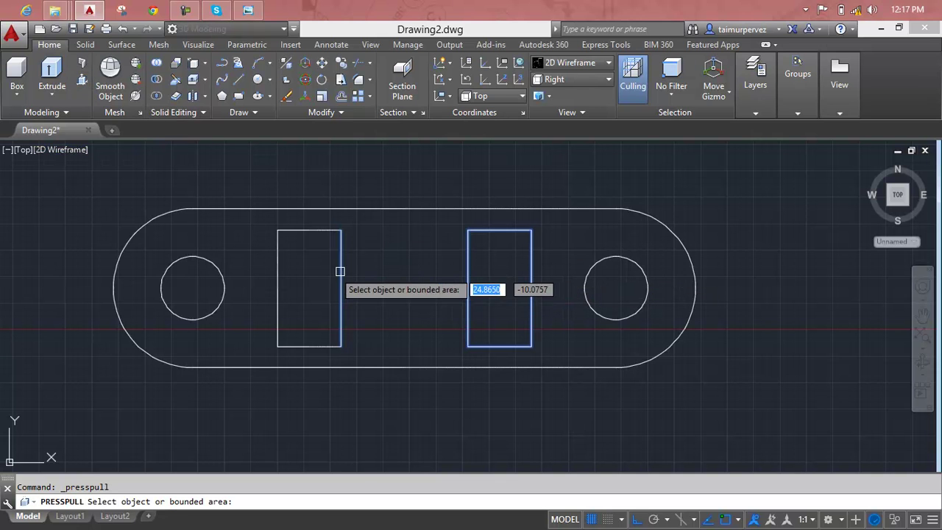
pyautogui.press('Escape')
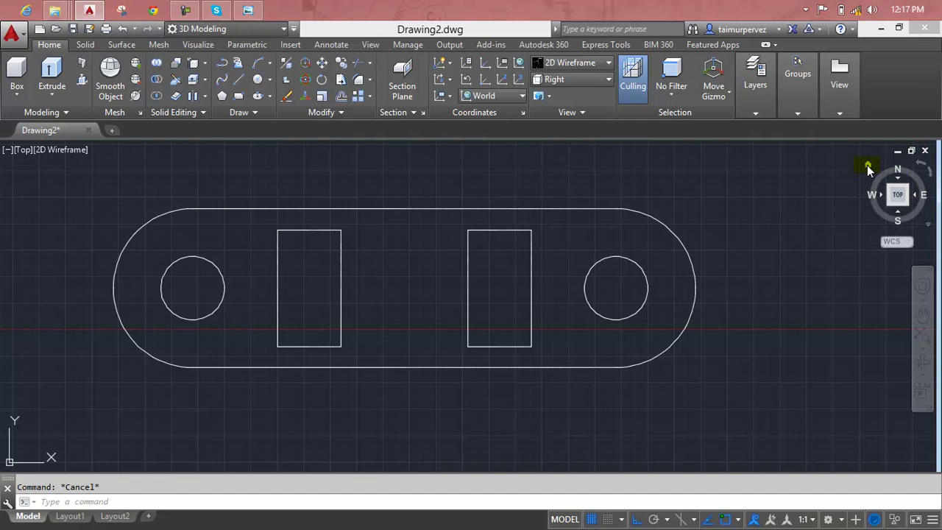
pyautogui.click(869, 168)
pyautogui.moveTo(550, 282); pyautogui.dragTo(512, 274, button='middle')
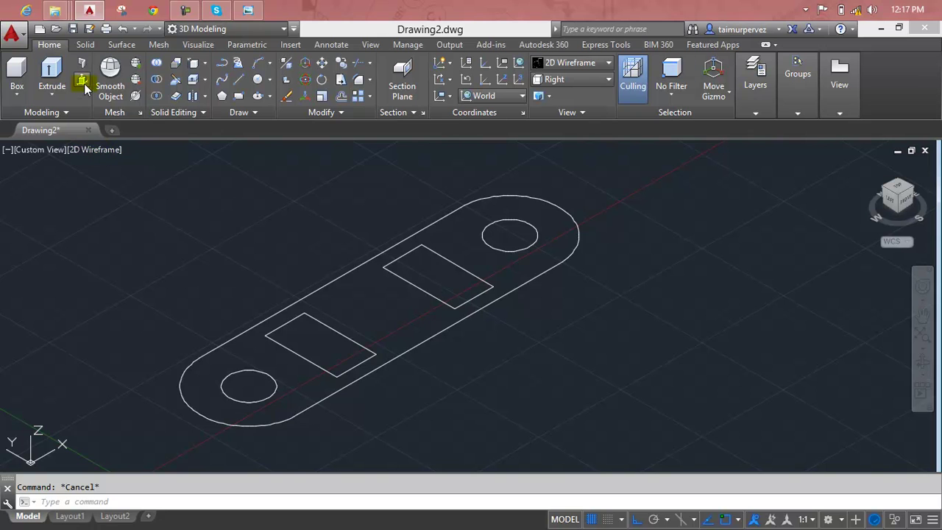
pyautogui.click(82, 81)
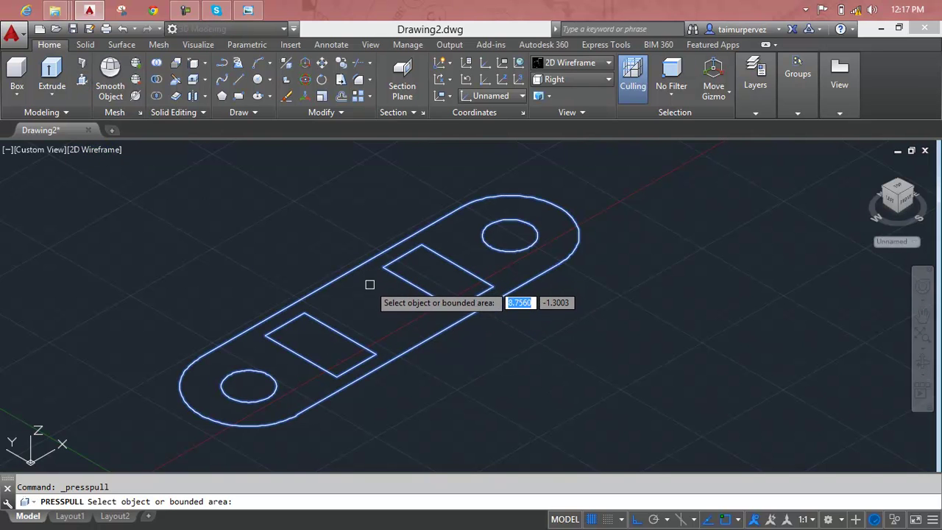
# Step: Press-pull the plate area up to a 3-unit-thick solid
pyautogui.click(369, 284)
pyautogui.scroll(-3, 368, 280)
pyautogui.keyDown('shift'); pyautogui.moveTo(347, 263); pyautogui.dragTo(341, 294, button='middle'); pyautogui.keyUp('shift')
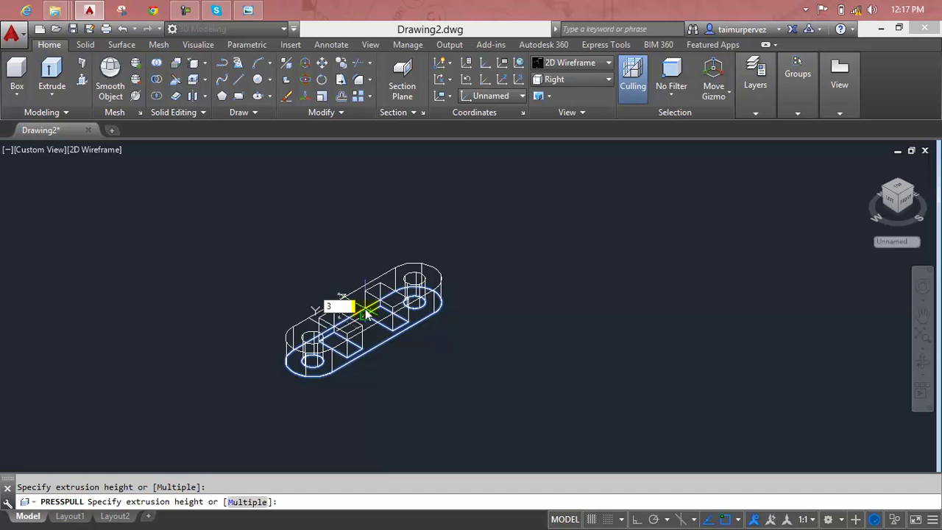
pyautogui.press('Return')
pyautogui.scroll(5, 368, 378)
# Step: Reposition the view and start press-pulling the left rectangle, then cancel it
pyautogui.moveTo(363, 377)
pyautogui.mouseDown(button='middle')
pyautogui.moveTo(354, 363)
pyautogui.moveTo(373, 385)
pyautogui.mouseUp(button='middle')
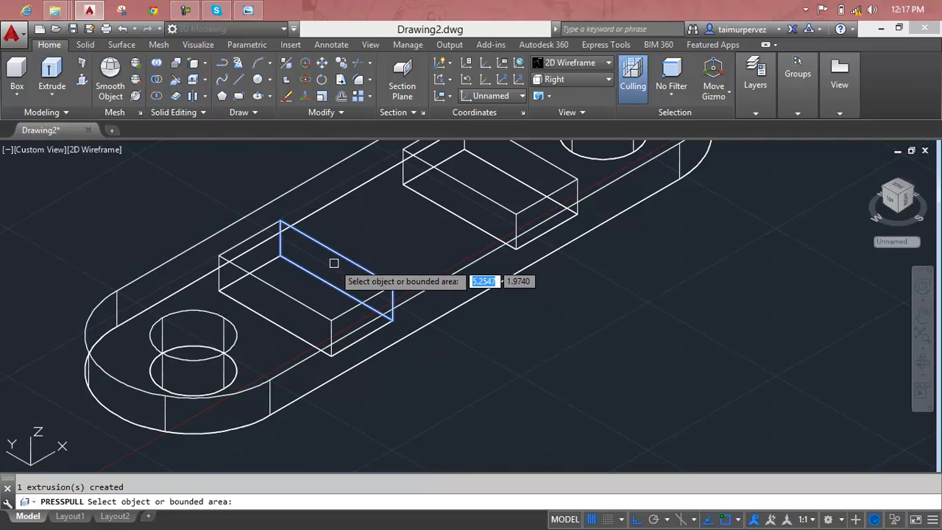
pyautogui.scroll(-1, 257, 218)
pyautogui.scroll(-2, 270, 252)
pyautogui.moveTo(270, 252); pyautogui.dragTo(256, 292, button='middle')
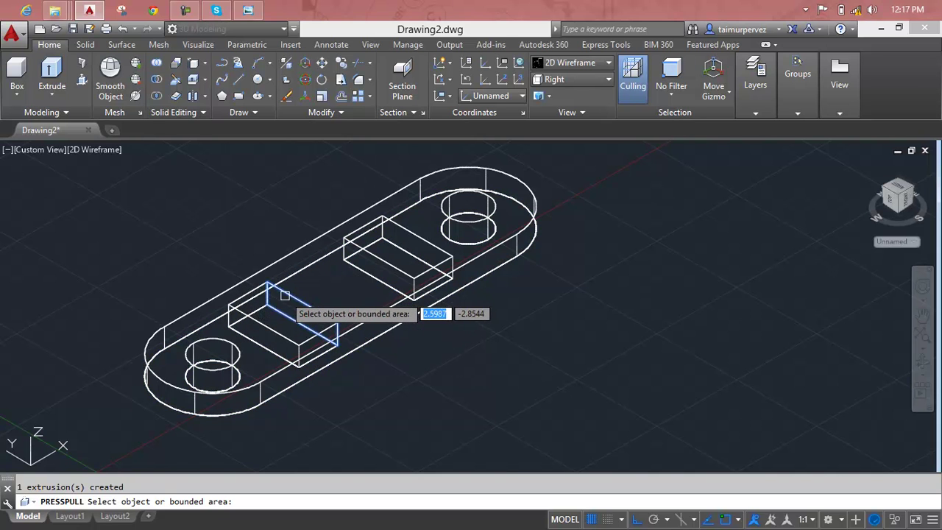
pyautogui.scroll(2, 285, 295)
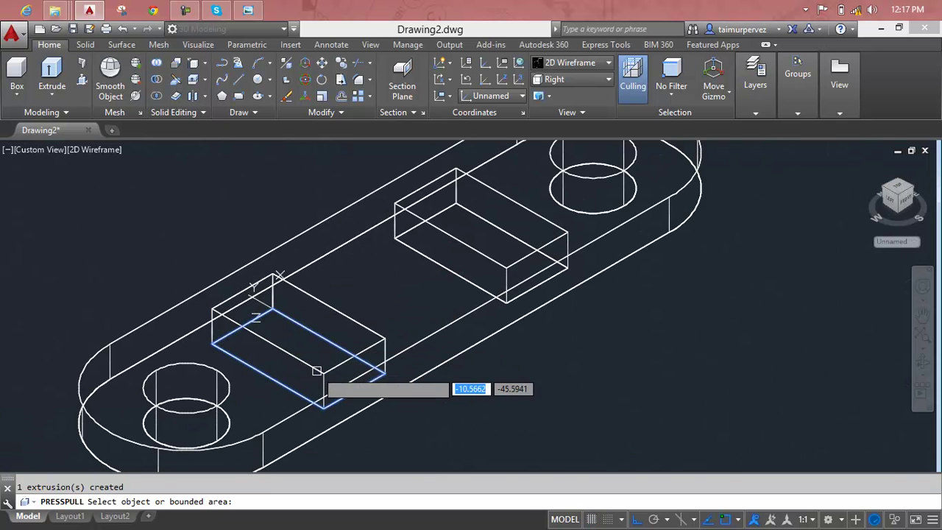
pyautogui.click(302, 346)
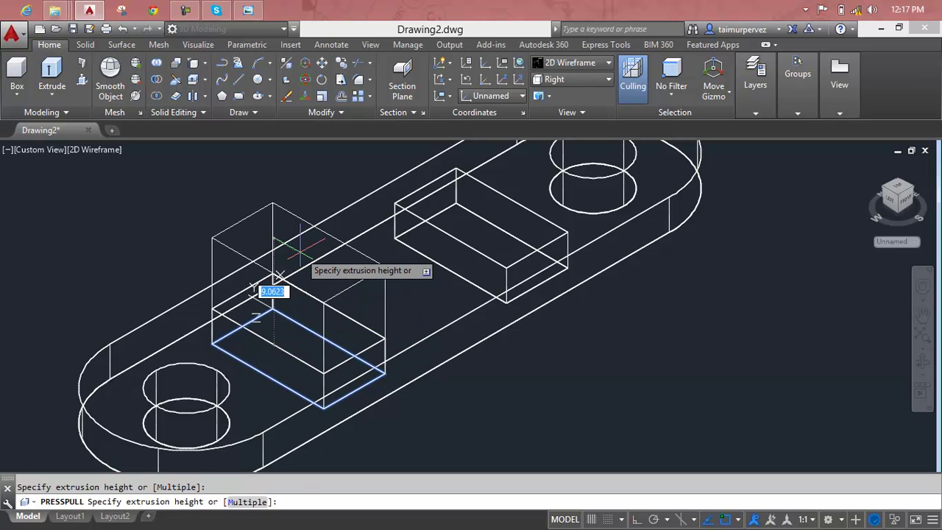
pyautogui.scroll(-2, 302, 256)
pyautogui.press('Escape')
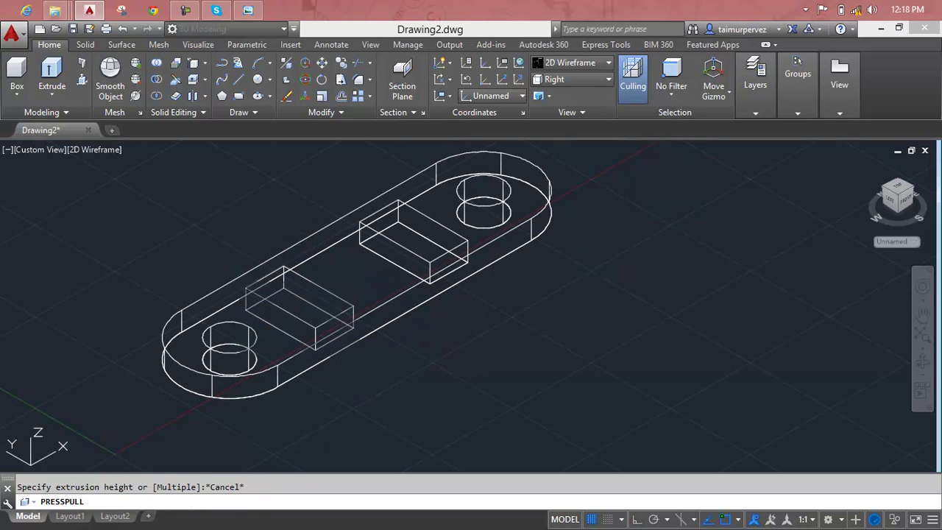
pyautogui.press('Escape')
pyautogui.click(300, 276)
pyautogui.press('Escape')
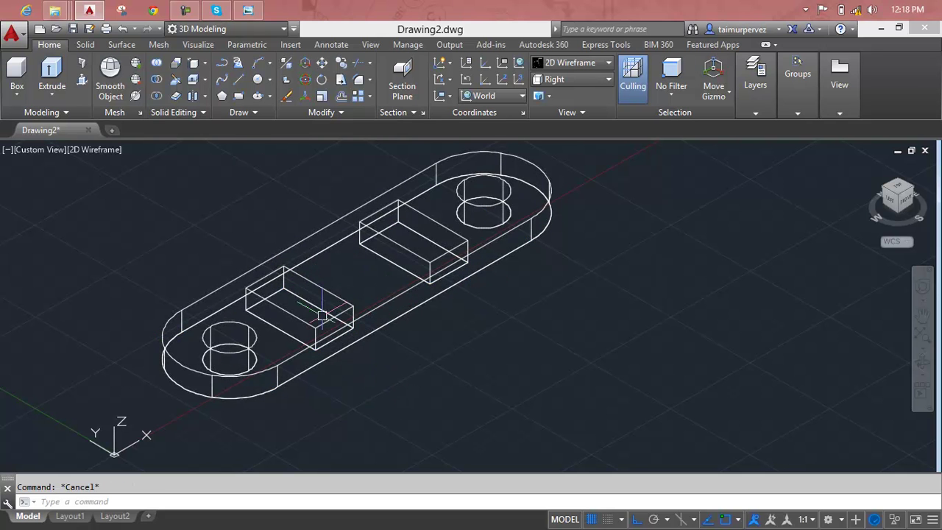
pyautogui.click(89, 80)
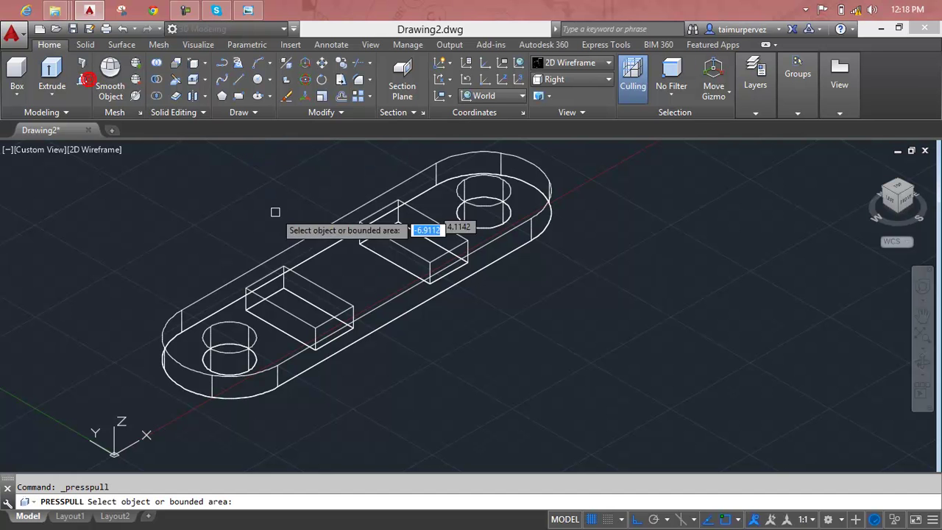
pyautogui.click(312, 282)
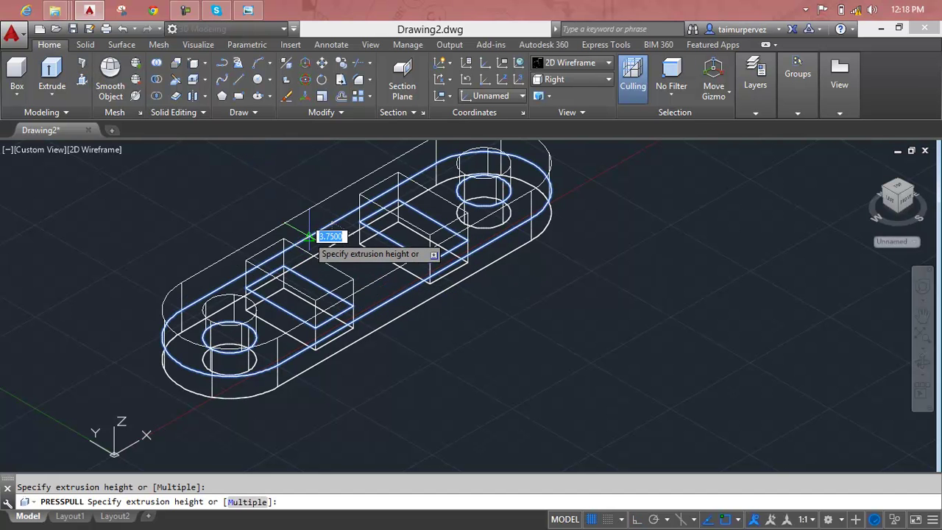
pyautogui.press('Escape')
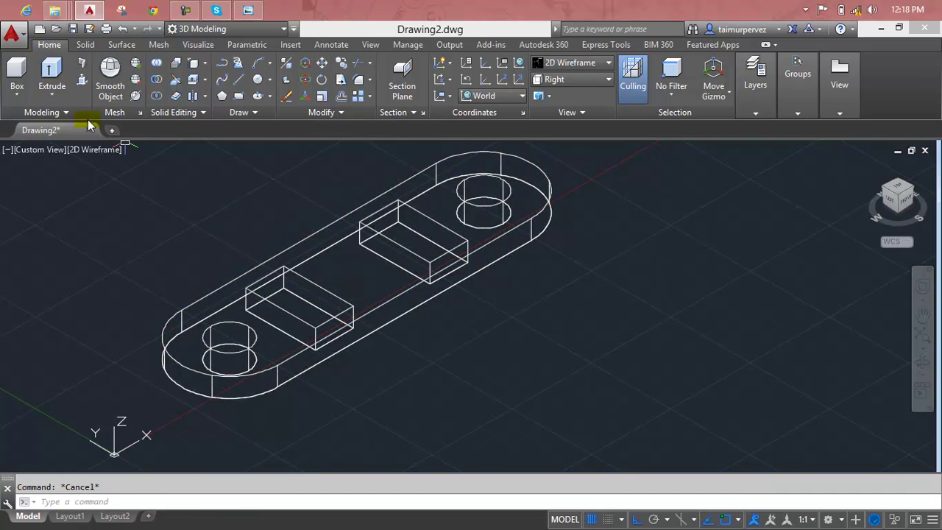
pyautogui.click(81, 83)
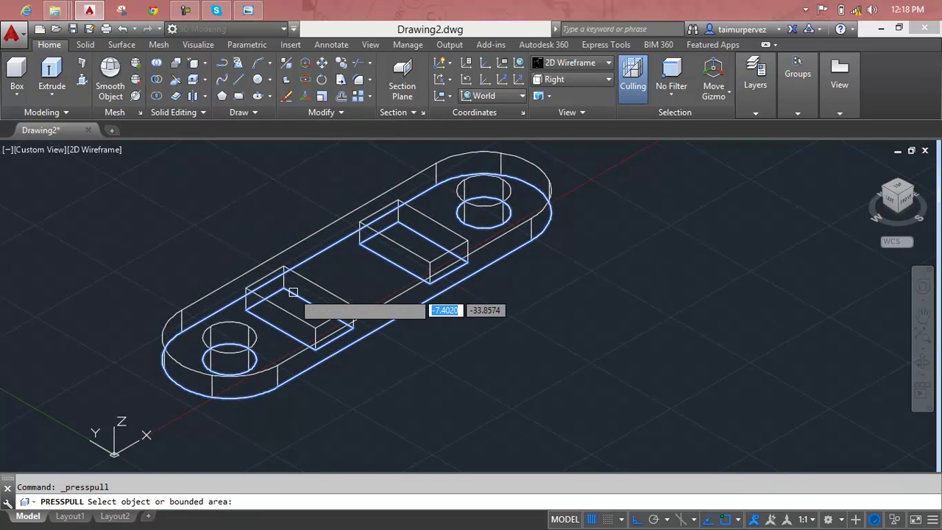
pyautogui.scroll(5, 292, 292)
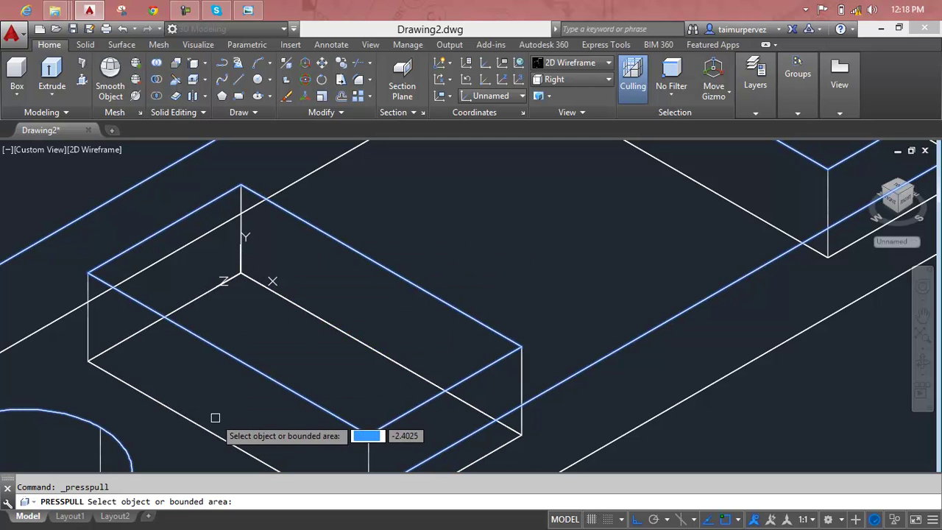
pyautogui.click(304, 323)
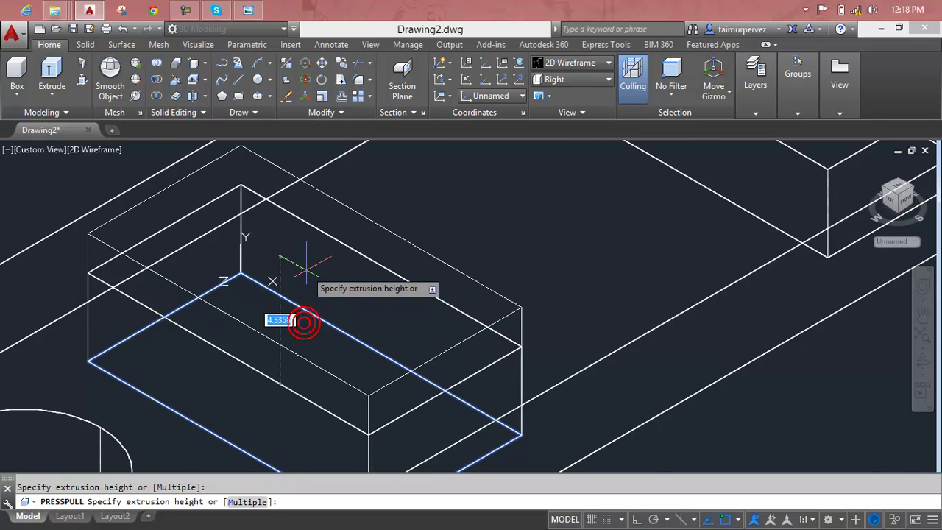
pyautogui.scroll(-3, 276, 272)
pyautogui.scroll(1, 279, 294)
pyautogui.scroll(1, 288, 322)
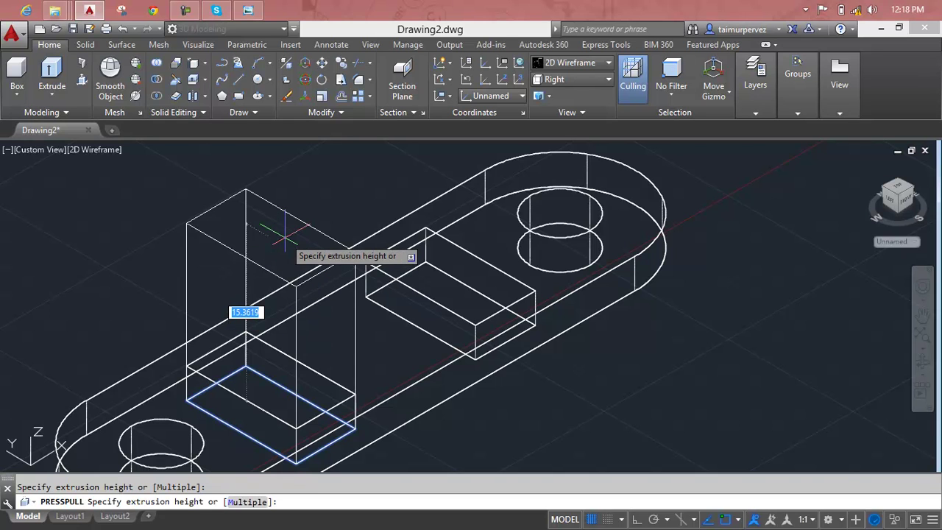
pyautogui.press('Return')
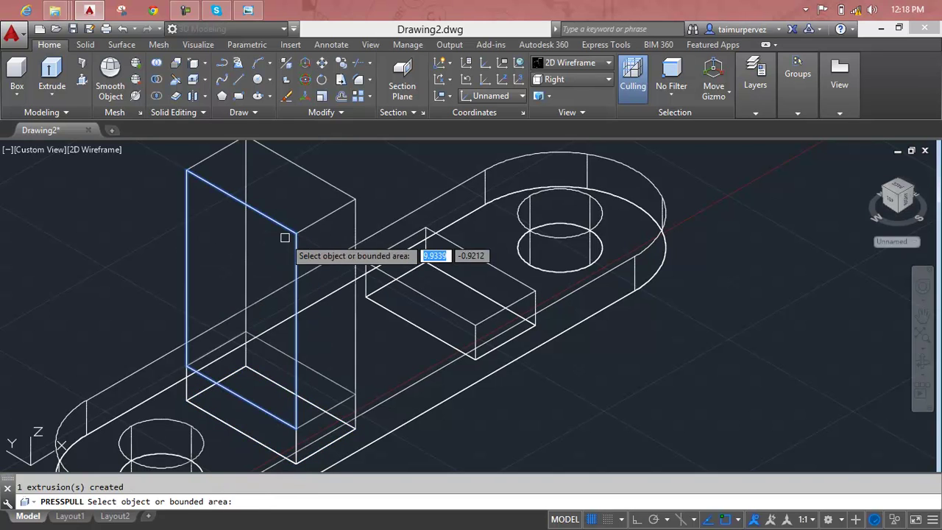
pyautogui.scroll(-2, 287, 243)
pyautogui.scroll(-1, 332, 295)
pyautogui.press('Escape')
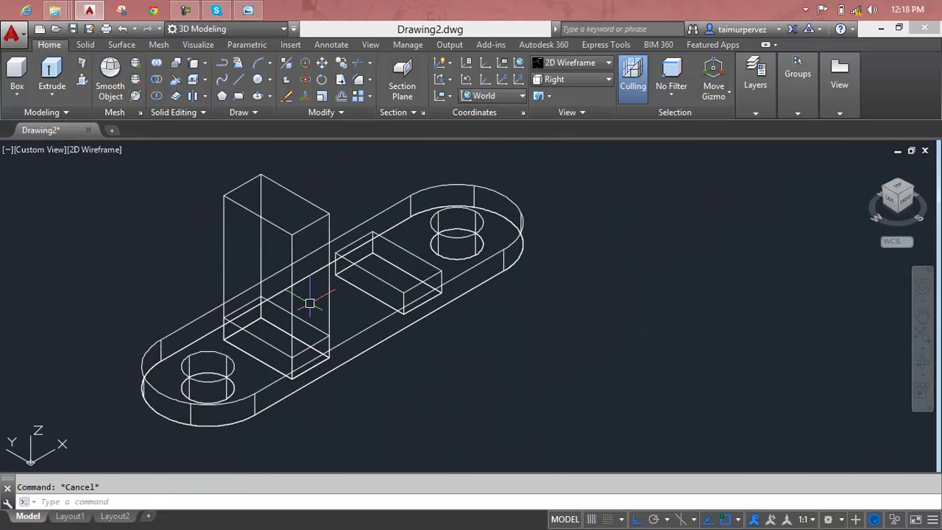
pyautogui.moveTo(350, 321); pyautogui.dragTo(490, 321, button='middle')
pyautogui.moveTo(472, 255); pyautogui.dragTo(410, 289, button='middle')
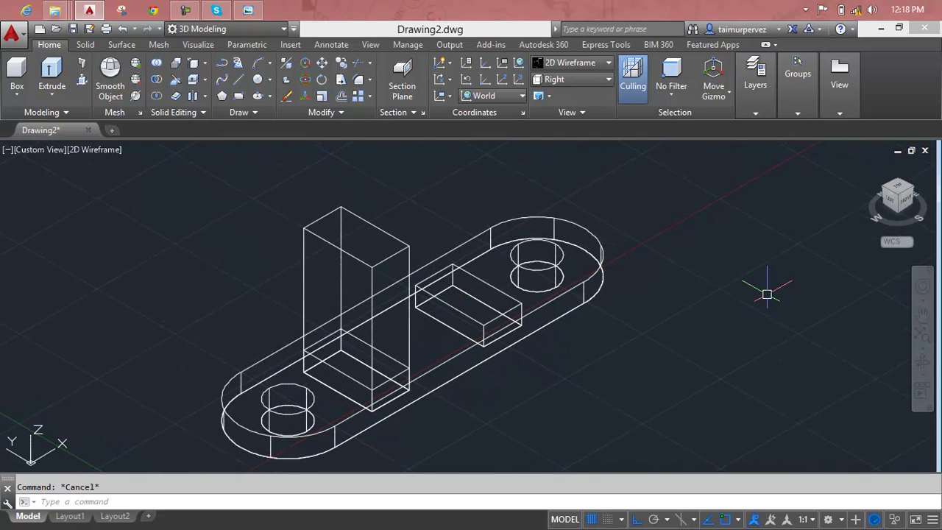
pyautogui.hotkey('ctrl', 'z')
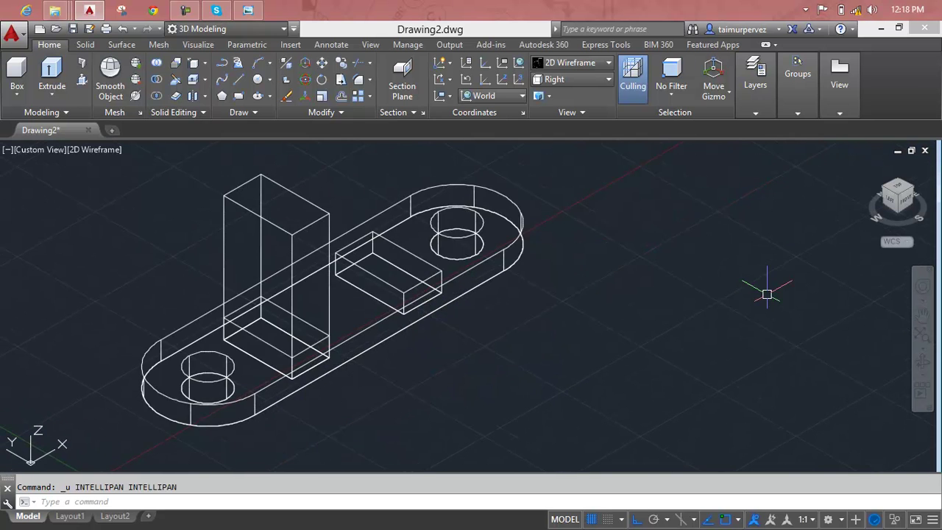
pyautogui.hotkey('ctrl', 'z')
# Step: Press-pull the top faces of the front and rear boxes up 15 units each
pyautogui.press('Escape')
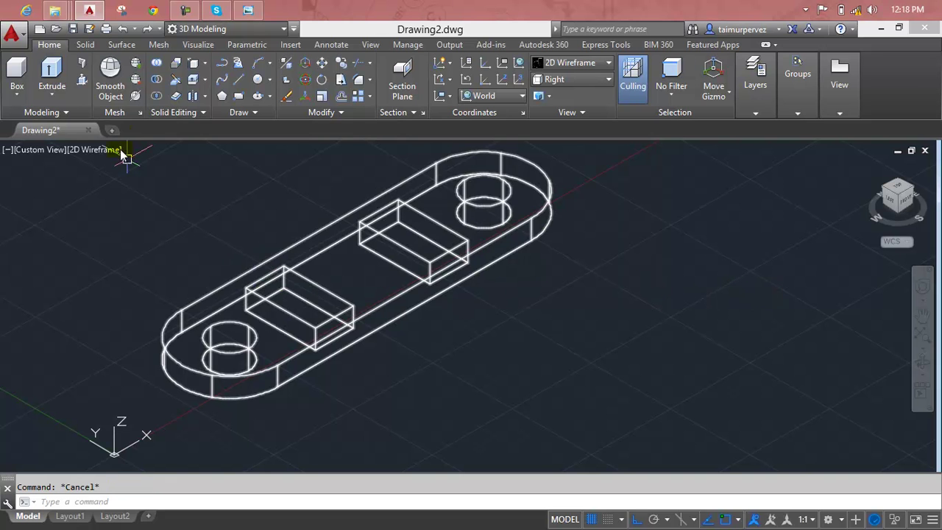
pyautogui.click(83, 81)
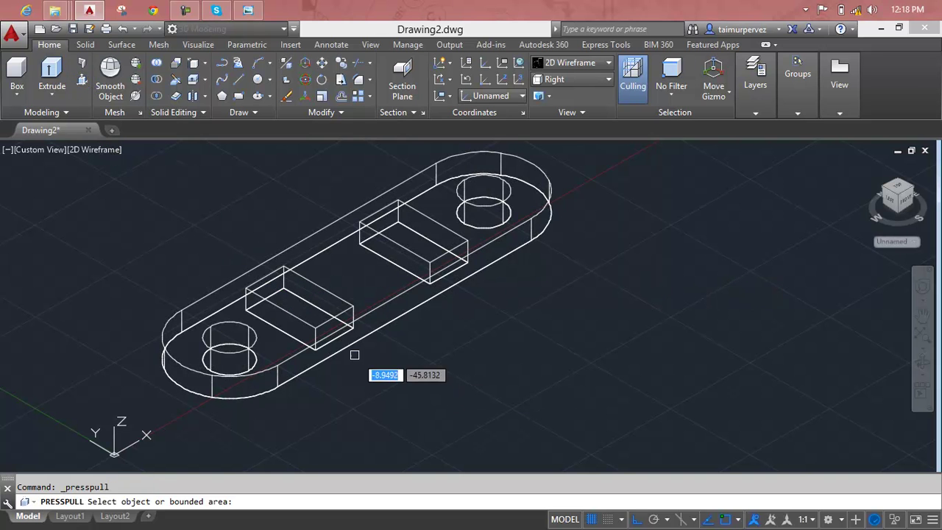
pyautogui.click(323, 311)
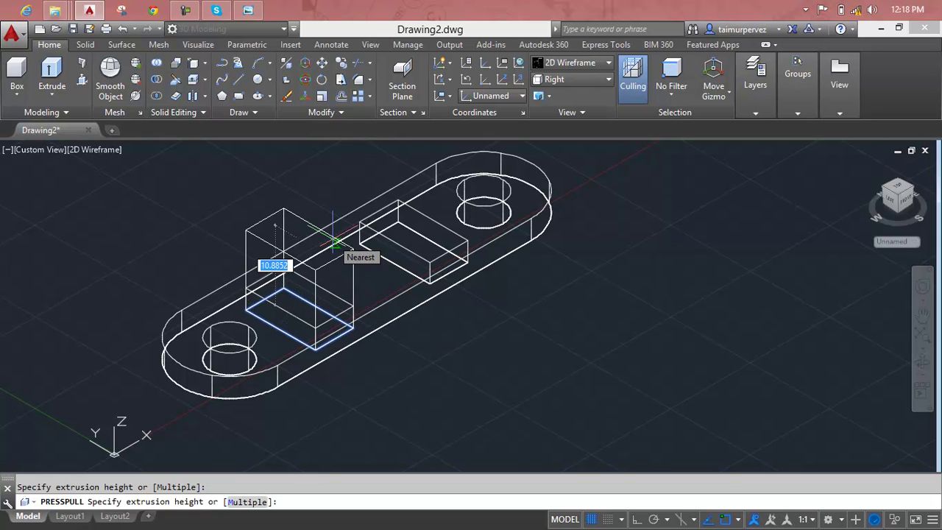
pyautogui.write('15')
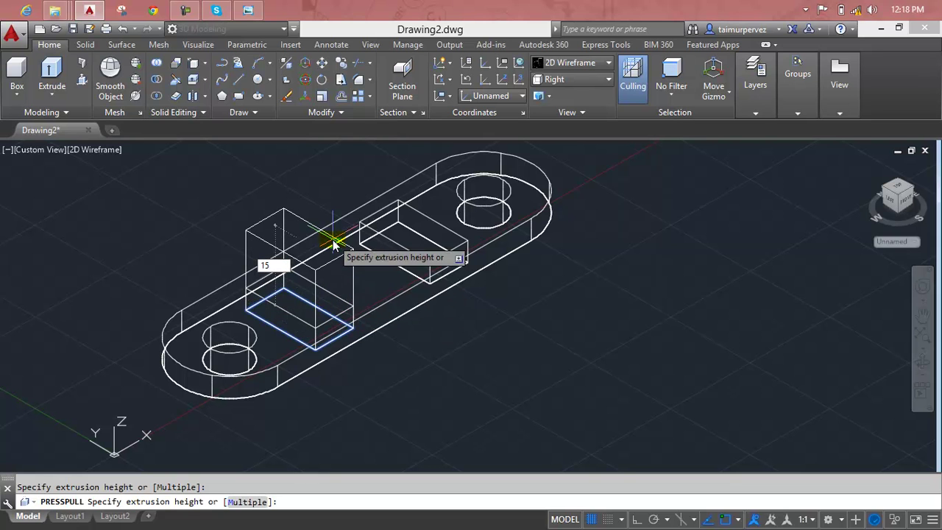
pyautogui.press('Return')
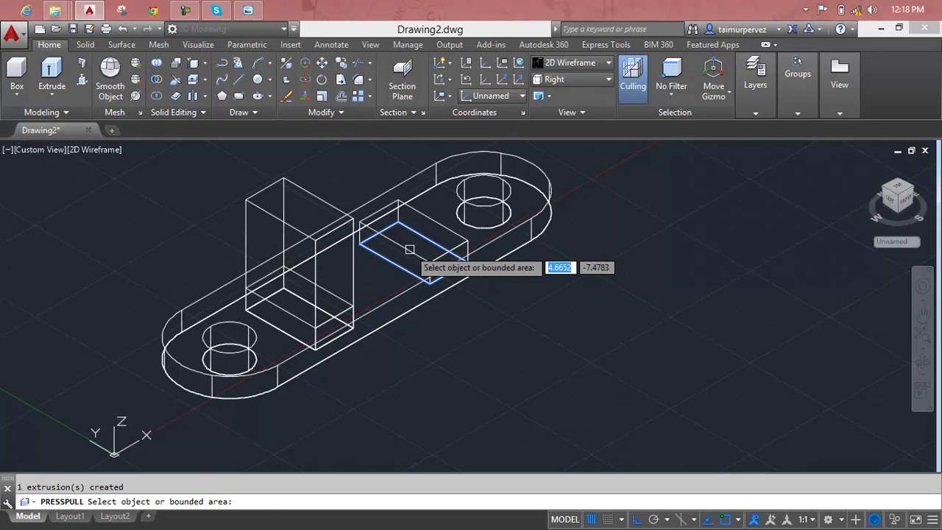
pyautogui.click(410, 249)
pyautogui.write('1')
pyautogui.press('Return')
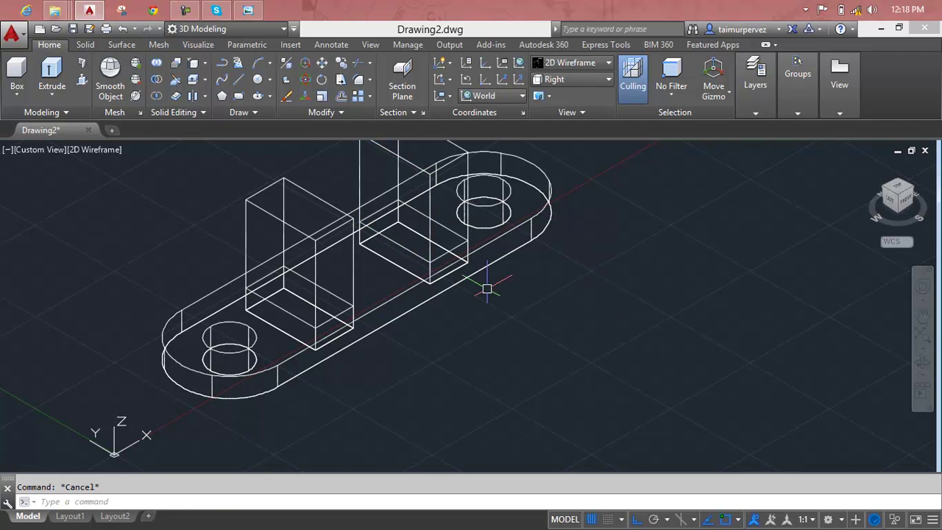
pyautogui.scroll(3, 553, 192)
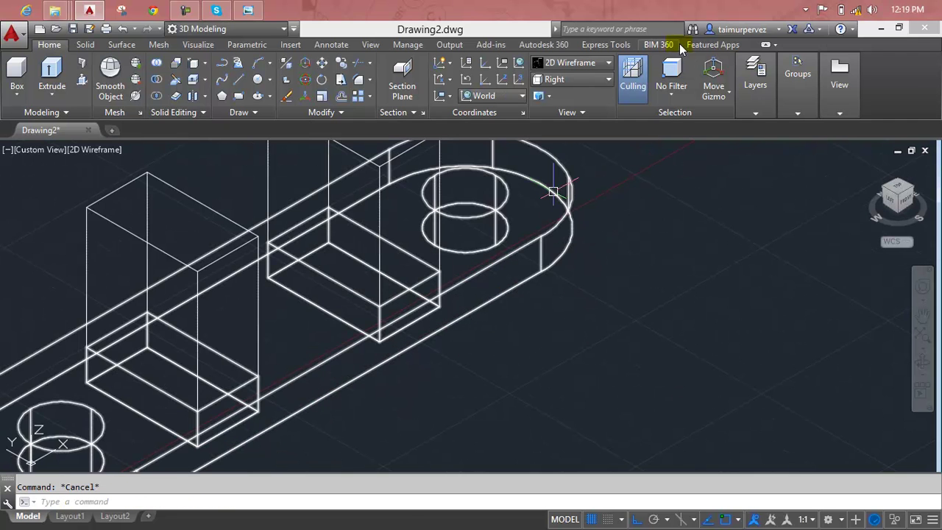
# Step: Switch the visual style to Realistic and pan the shaded bracket into view
pyautogui.click(589, 63)
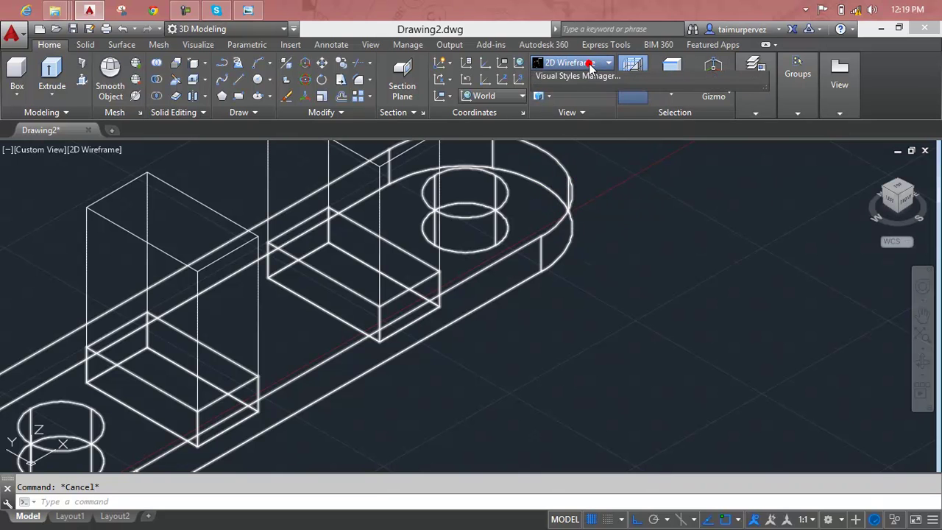
pyautogui.click(733, 96)
pyautogui.scroll(-3, 523, 228)
pyautogui.scroll(-2, 520, 249)
pyautogui.moveTo(520, 252); pyautogui.dragTo(484, 280, button='middle')
pyautogui.scroll(2, 398, 266)
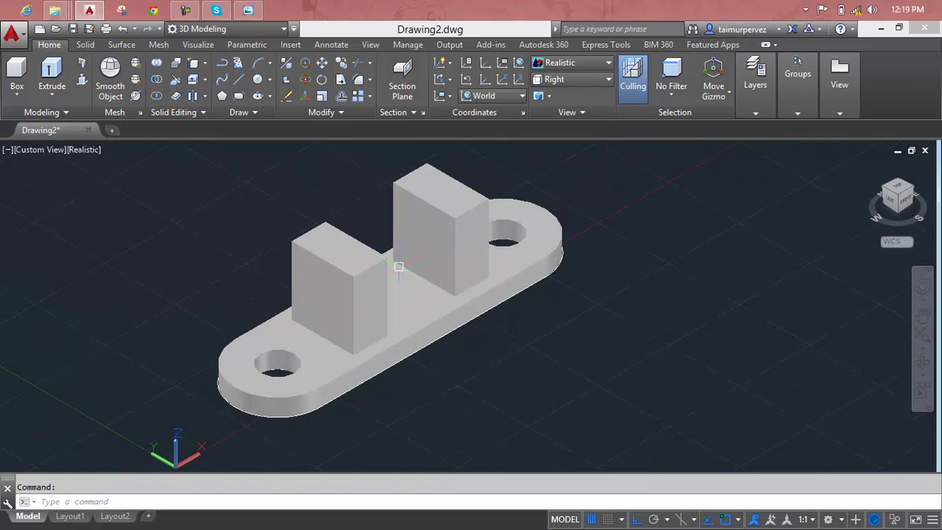
# Step: Start the FILLET command, which reports trim mode and a current radius of 6
pyautogui.rightClick(398, 267)
pyautogui.press('Escape')
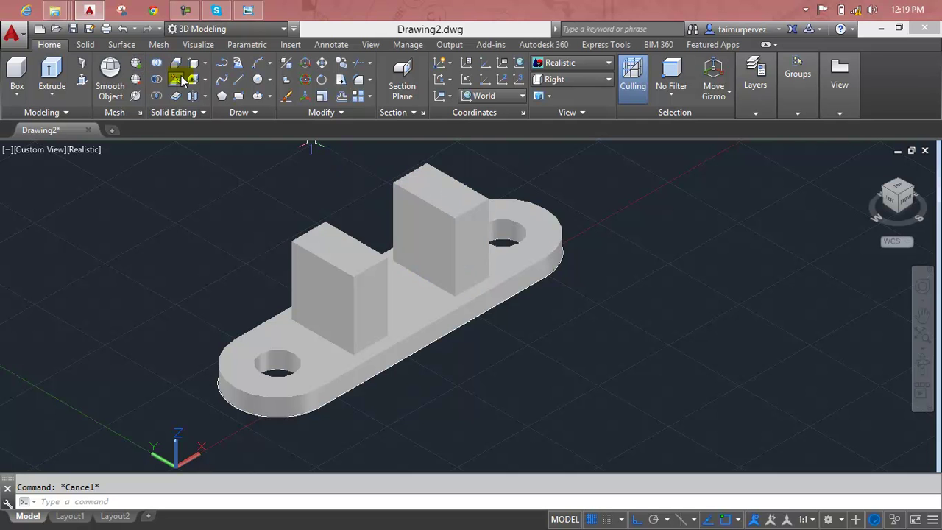
pyautogui.write('f')
pyautogui.press('Return')
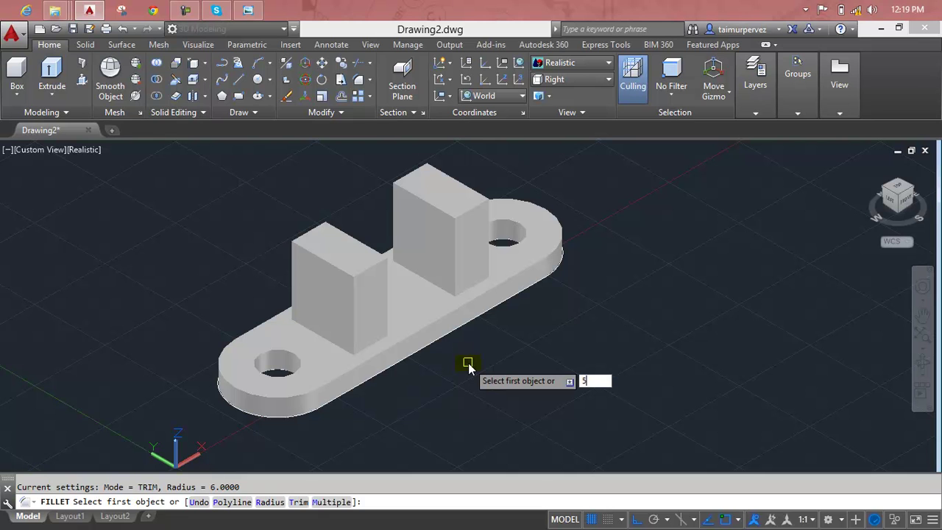
# Step: Fillet the front block's two top edges with radius 5
pyautogui.click(448, 309)
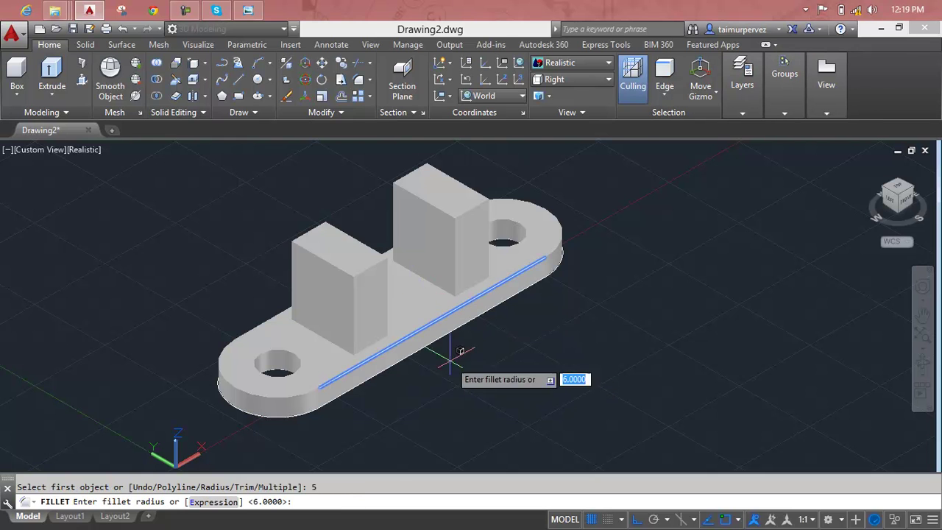
pyautogui.press('Escape')
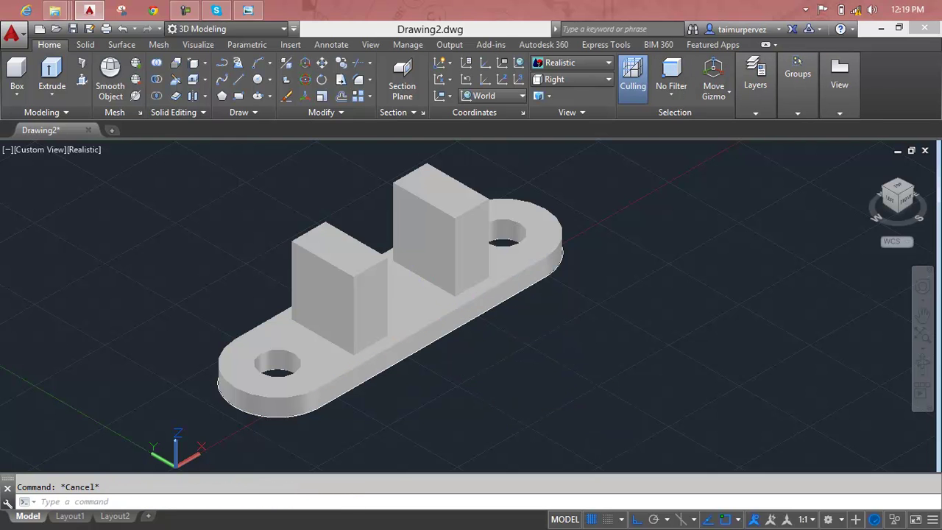
pyautogui.press('Return')
pyautogui.click(371, 268)
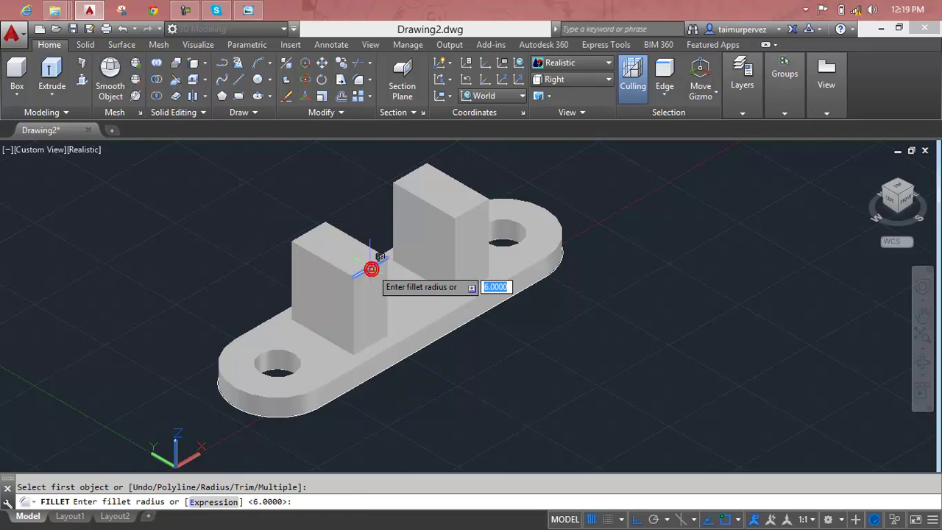
pyautogui.write('5')
pyautogui.press('Return')
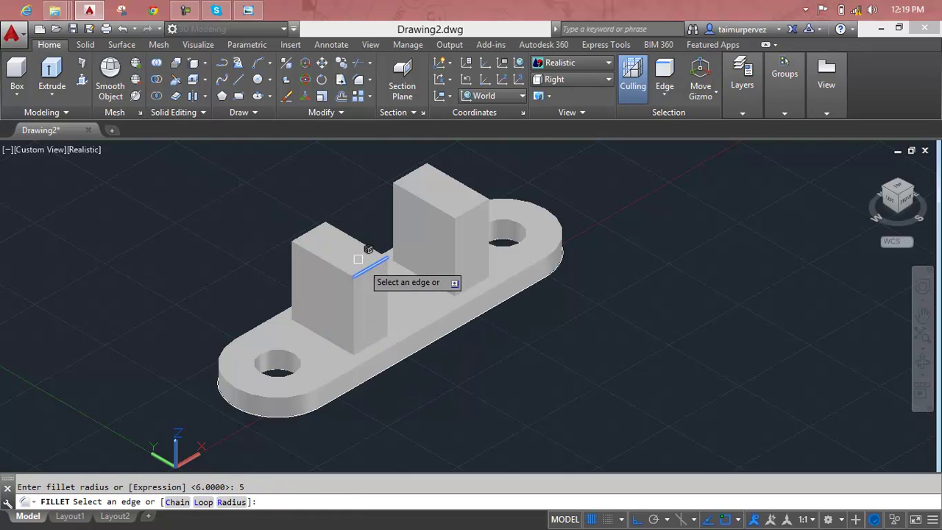
pyautogui.click(315, 227)
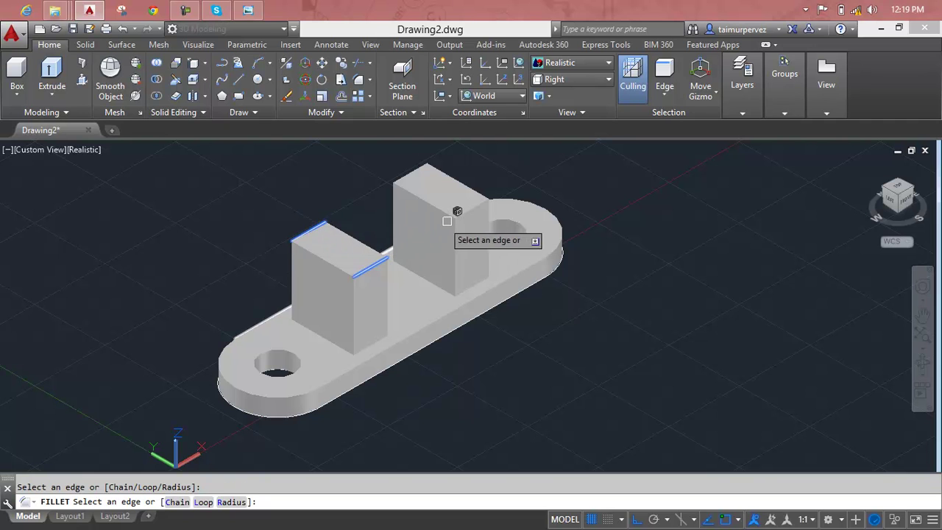
pyautogui.click(480, 199)
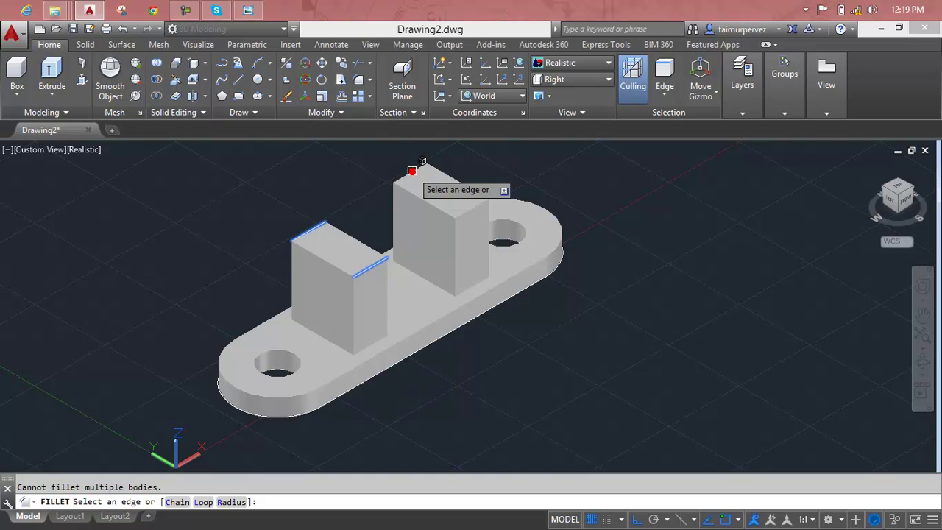
pyautogui.press('Return')
# Step: Undo the fillet, shading and raised blocks back to the low boxes in 2D Wireframe
pyautogui.scroll(2, 332, 280)
pyautogui.scroll(3, 332, 278)
pyautogui.scroll(-2, 332, 279)
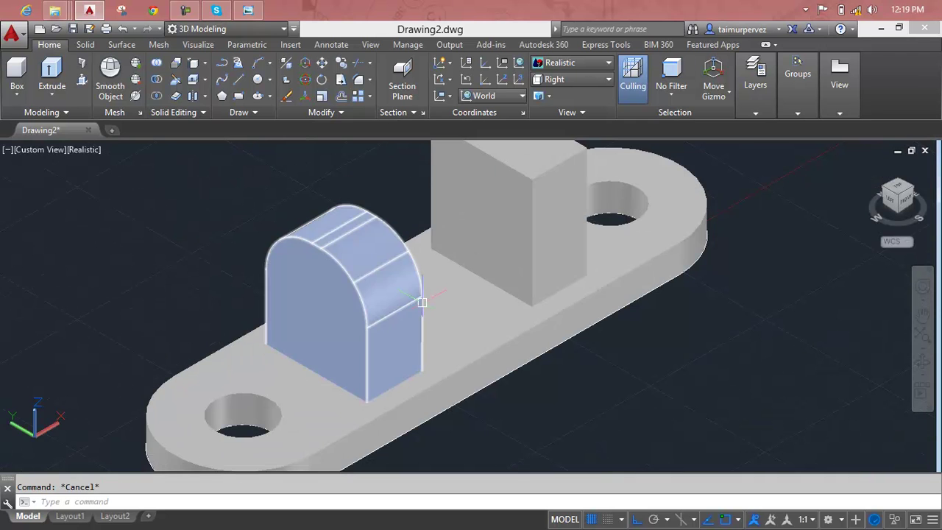
pyautogui.scroll(-2, 414, 300)
pyautogui.hotkey('ctrl', 'z')
pyautogui.hotkey('ctrl', 'z')
pyautogui.hotkey('ctrl', 'z')
pyautogui.hotkey('ctrl', 'z')
pyautogui.hotkey('ctrl', 'z')
pyautogui.hotkey('ctrl', 'z')
pyautogui.press('Escape')
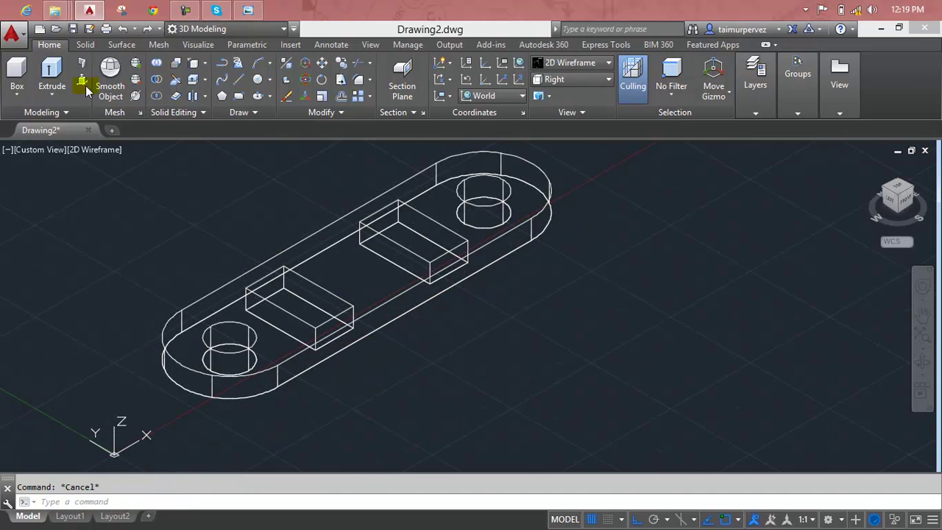
# Step: Press-pull the front box up 12 units, then undo that raise
pyautogui.click(83, 80)
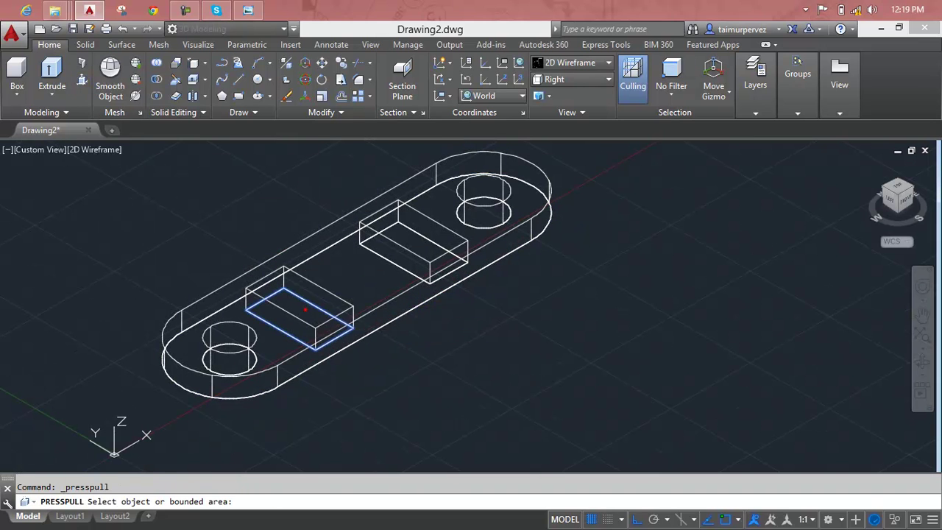
pyautogui.click(306, 309)
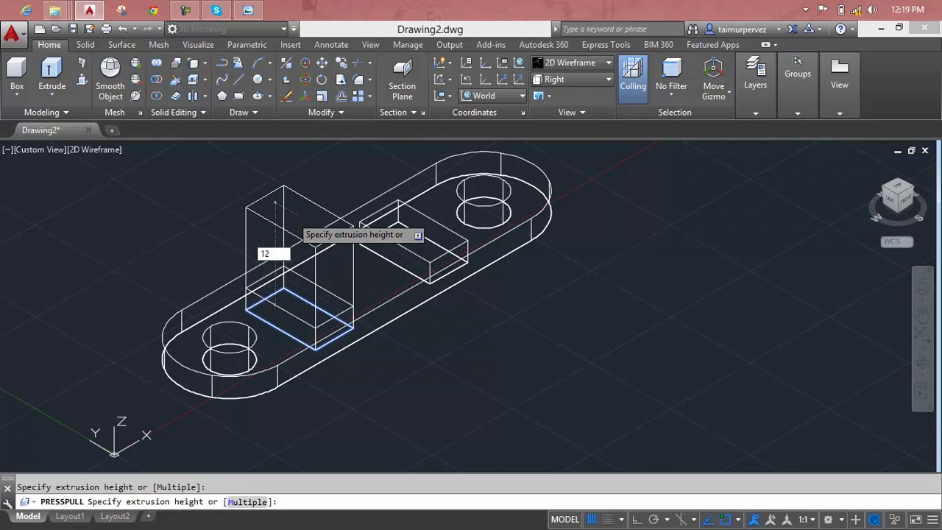
pyautogui.press('Return')
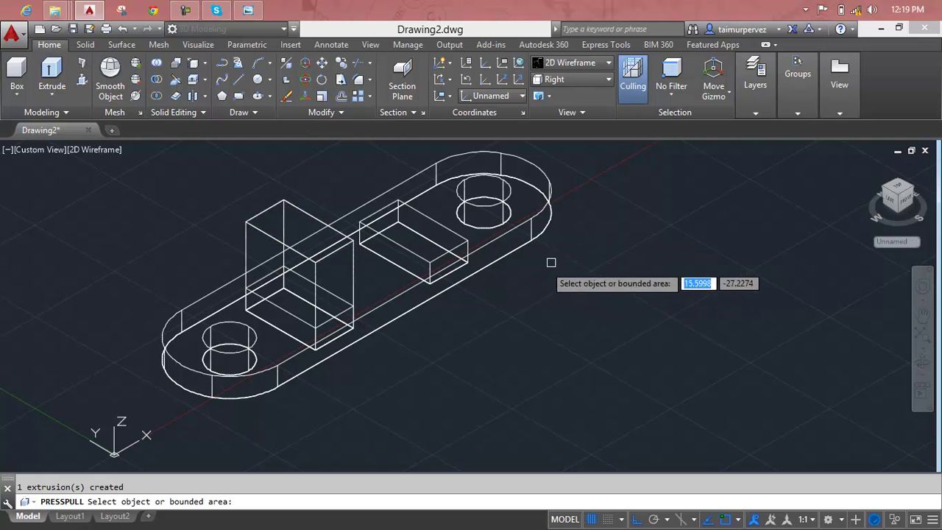
pyautogui.press('Escape')
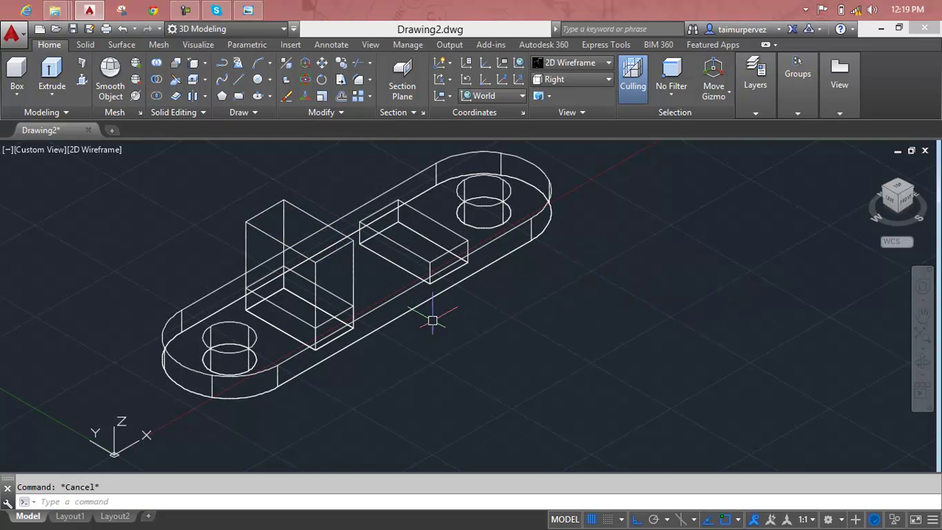
pyautogui.hotkey('ctrl', 'z')
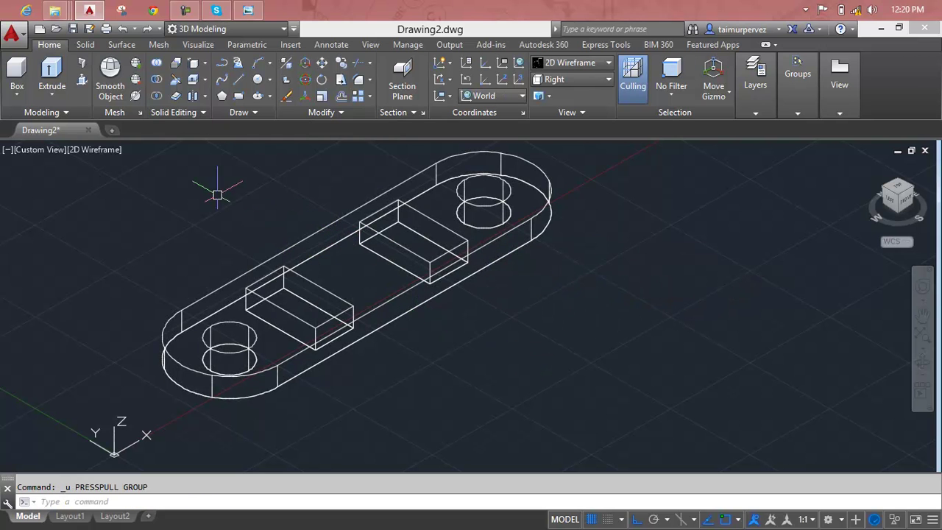
# Step: Press-pull the left and right blocks up 15 units each
pyautogui.click(82, 80)
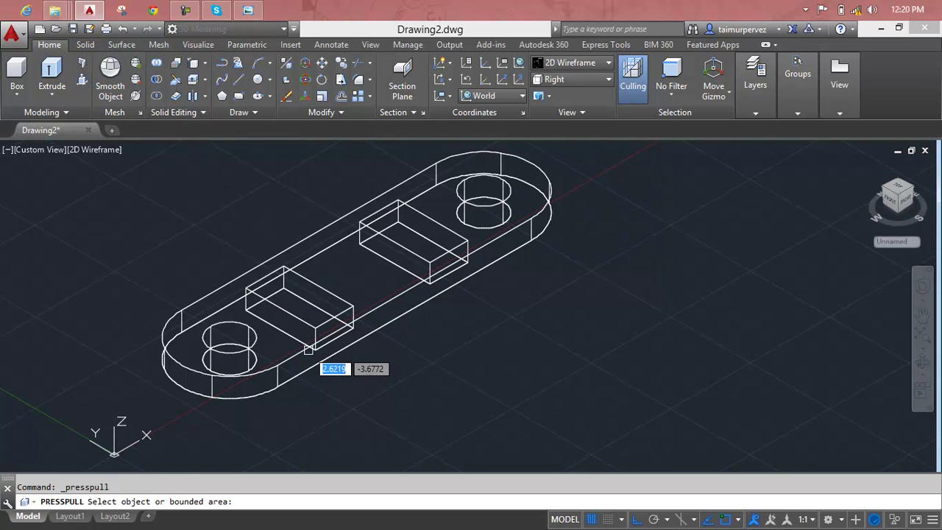
pyautogui.click(302, 302)
pyautogui.write('15')
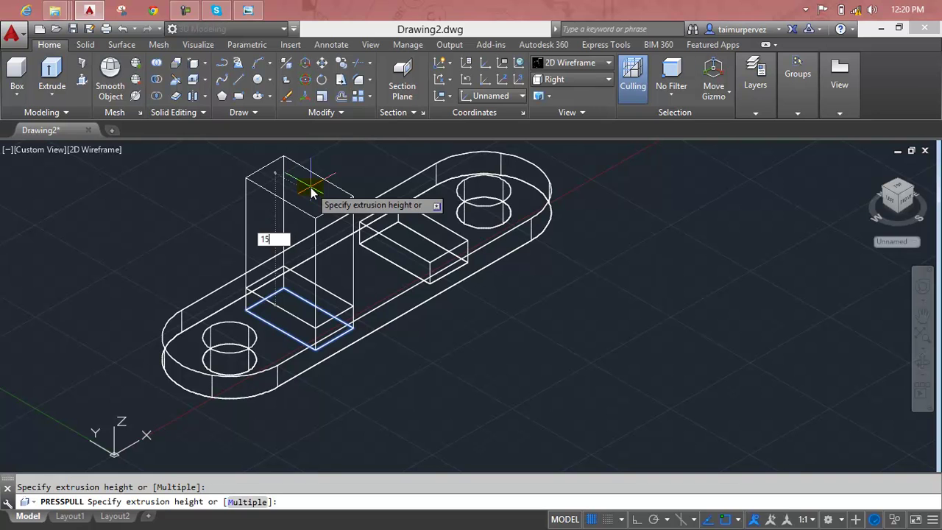
pyautogui.press('Return')
pyautogui.click(391, 233)
pyautogui.write('15')
pyautogui.press('Return')
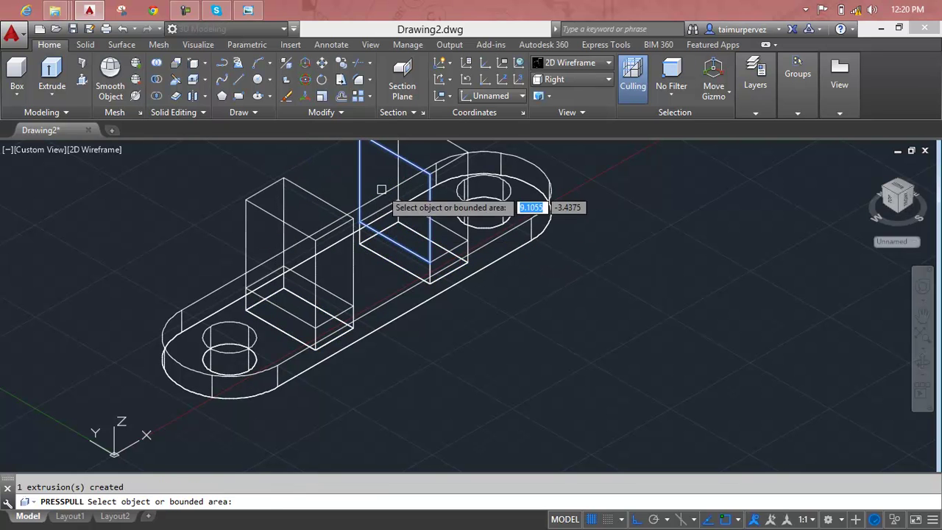
pyautogui.moveTo(388, 316)
pyautogui.keyDown('shift'); pyautogui.mouseDown(button='middle')
pyautogui.moveTo(432, 301)
pyautogui.moveTo(336, 311)
pyautogui.moveTo(385, 316)
pyautogui.mouseUp(button='middle'); pyautogui.keyUp('shift')
# Step: Fillet the left block's two top edges at radius 6, then undo back to short blocks
pyautogui.press('Escape')
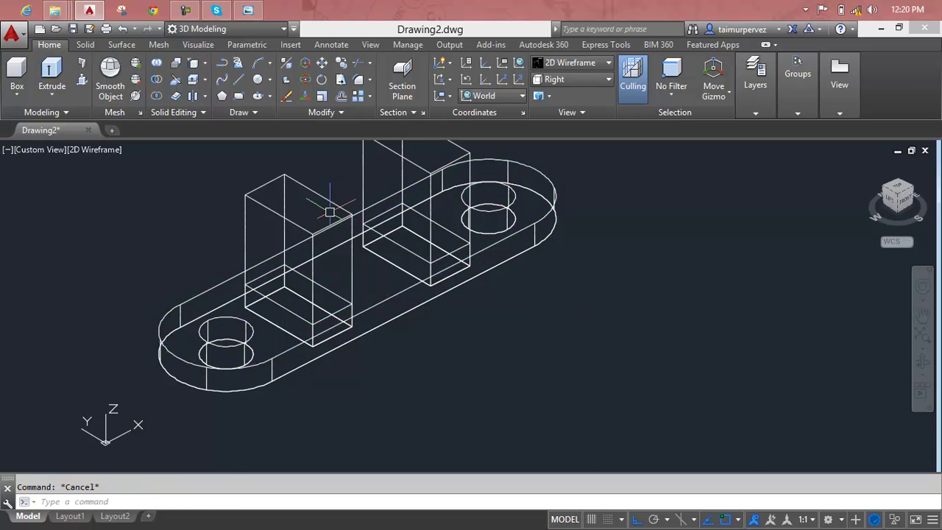
pyautogui.moveTo(358, 263); pyautogui.dragTo(329, 293, button='middle')
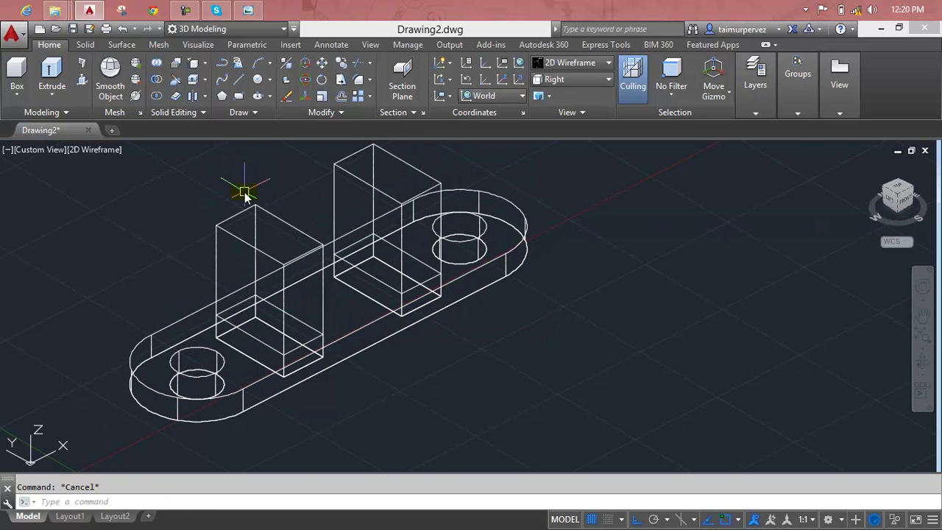
pyautogui.write('f')
pyautogui.press('Return')
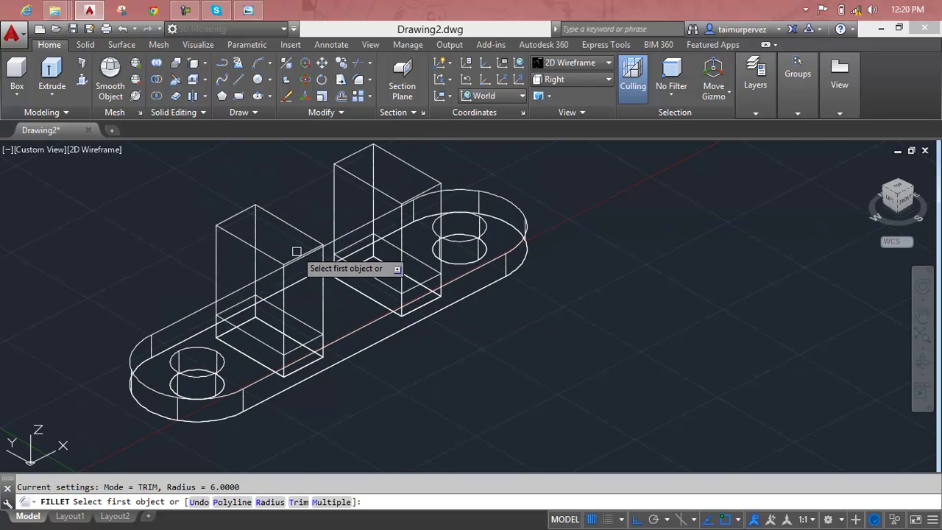
pyautogui.click(298, 256)
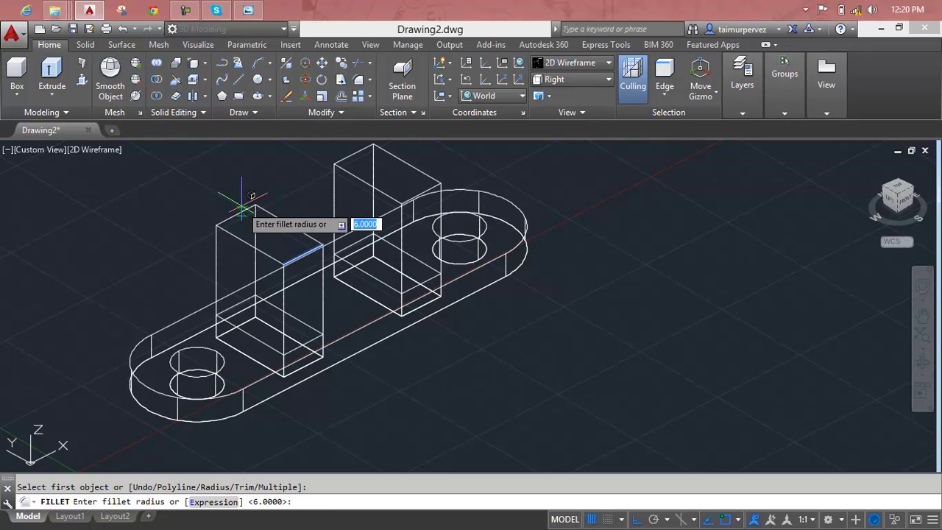
pyautogui.press('Return')
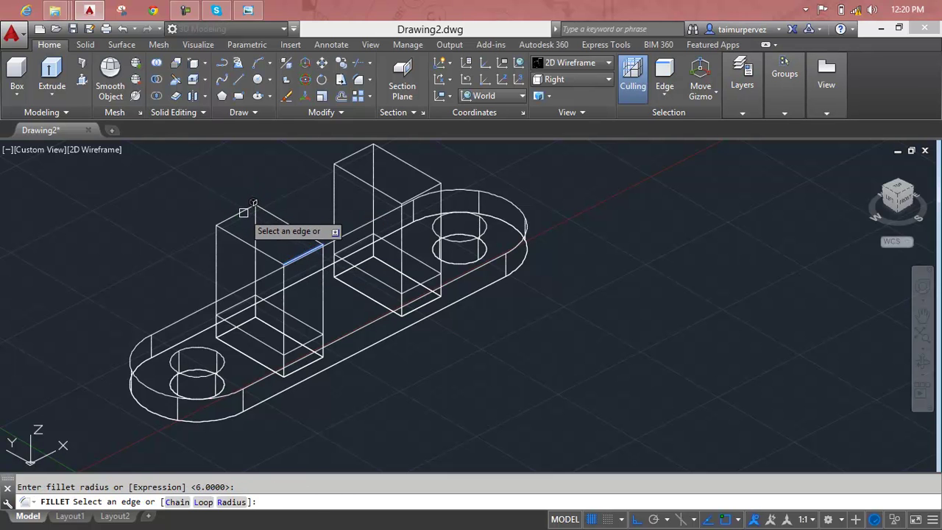
pyautogui.click(243, 209)
pyautogui.press('Return')
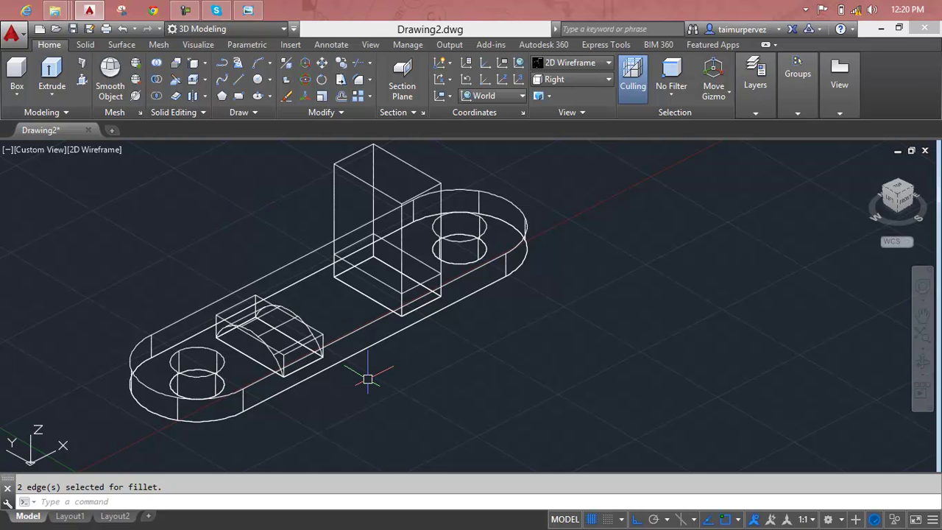
pyautogui.hotkey('ctrl', 'z')
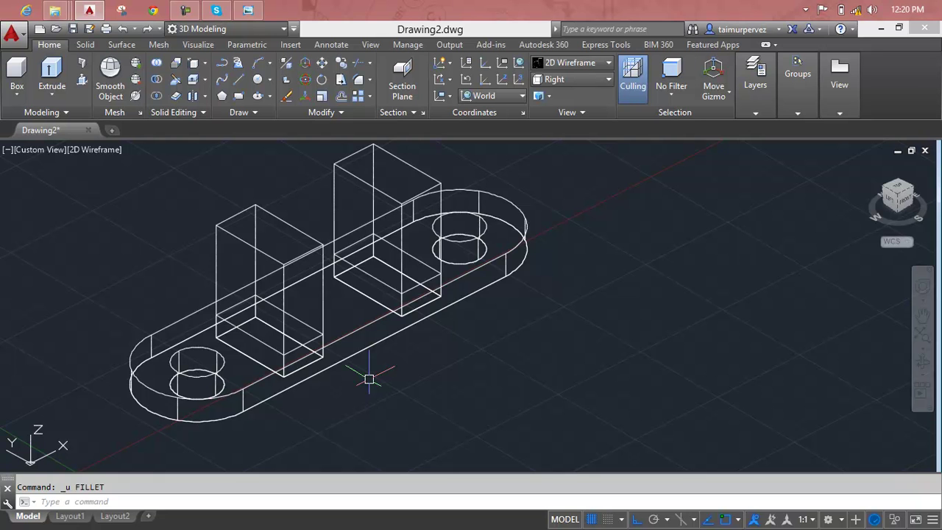
pyautogui.hotkey('ctrl', 'z')
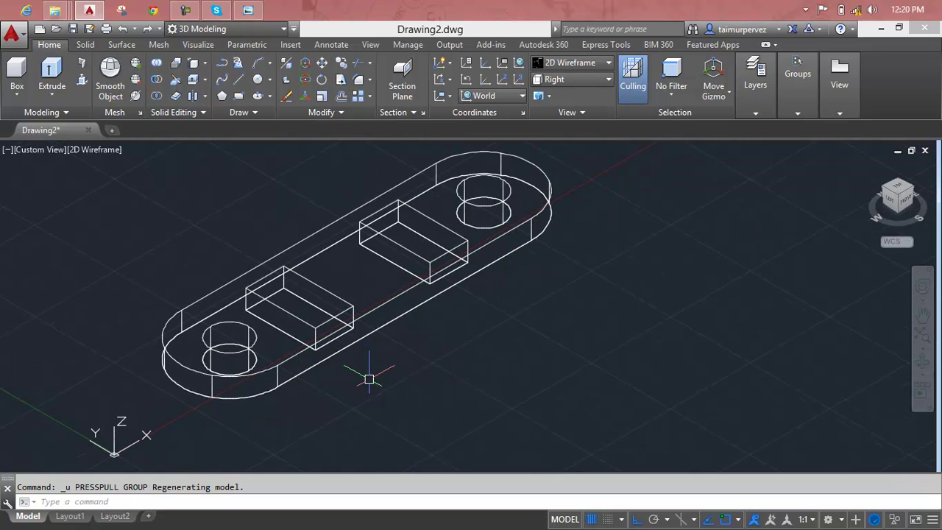
# Step: Press-pull the left block's top face up into a tall upright
pyautogui.press('Escape')
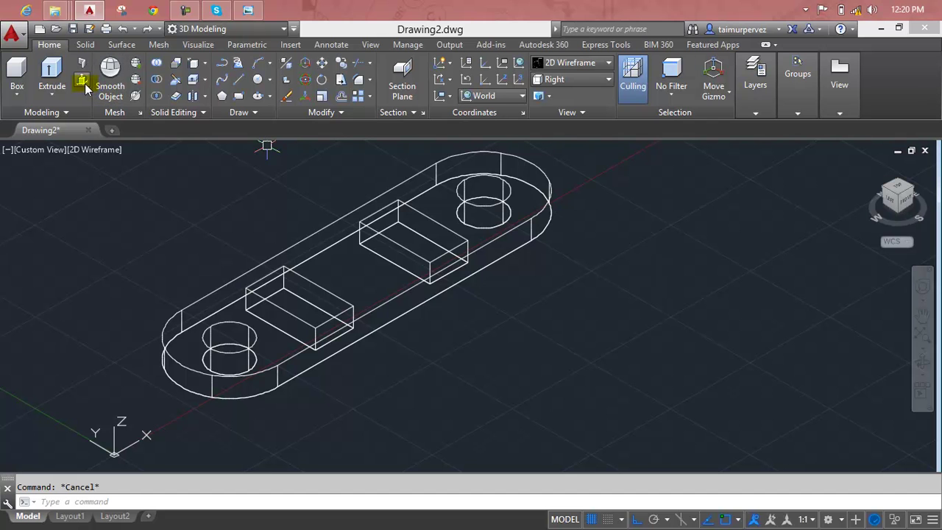
pyautogui.click(82, 80)
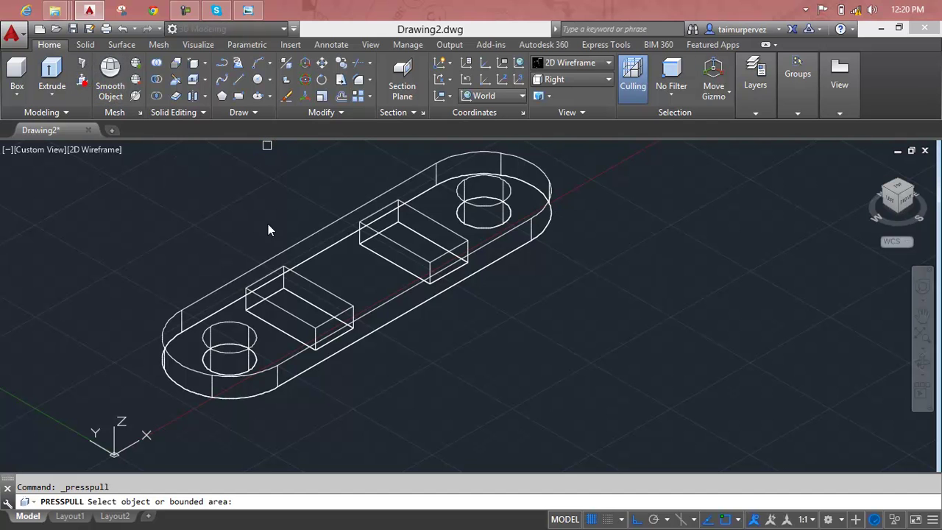
pyautogui.click(300, 327)
pyautogui.click(302, 302)
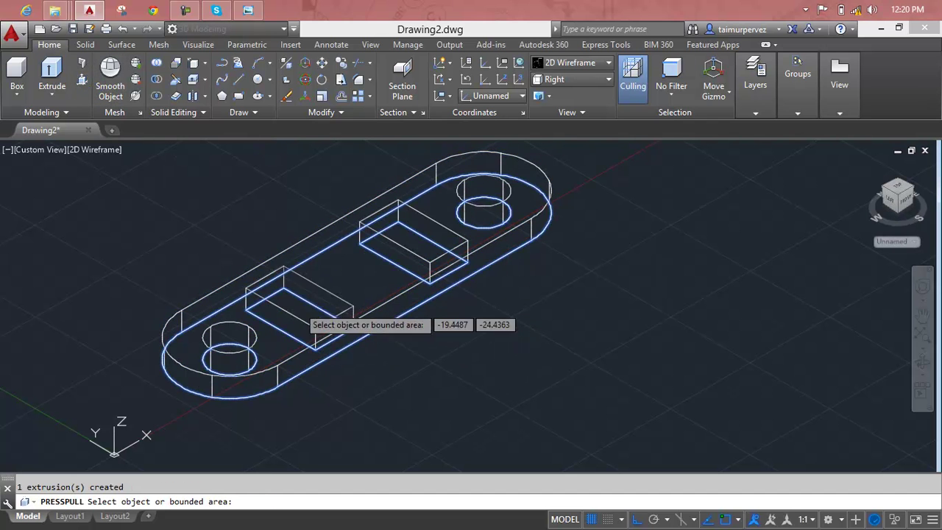
pyautogui.click(80, 82)
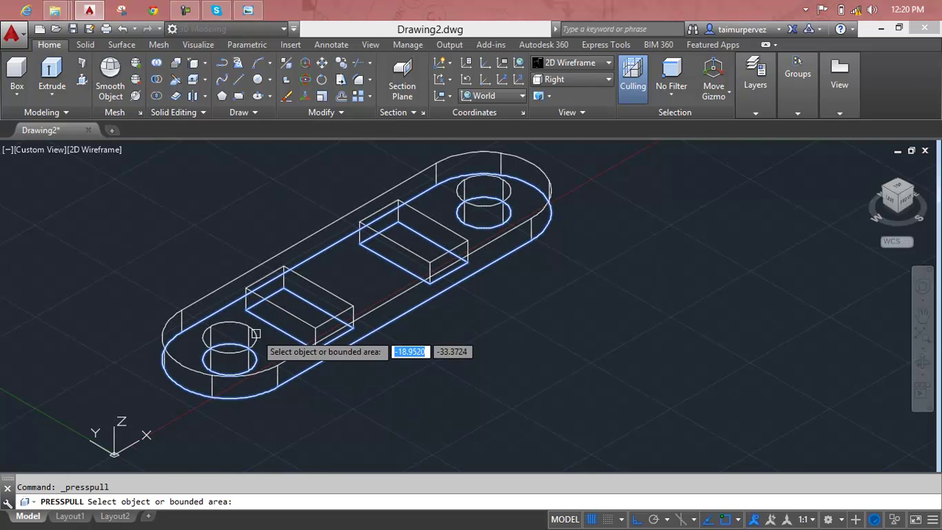
pyautogui.click(311, 306)
pyautogui.keyDown('shift'); pyautogui.moveTo(312, 296); pyautogui.dragTo(294, 276, button='middle'); pyautogui.keyUp('shift')
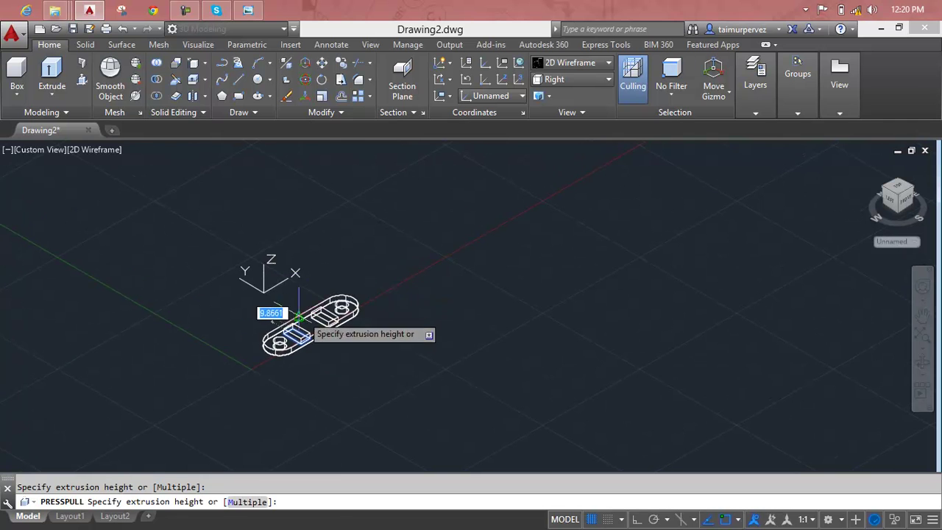
pyautogui.press('Return')
# Step: Press-pull the right block up into a matching upright and orbit to view both
pyautogui.scroll(5, 316, 331)
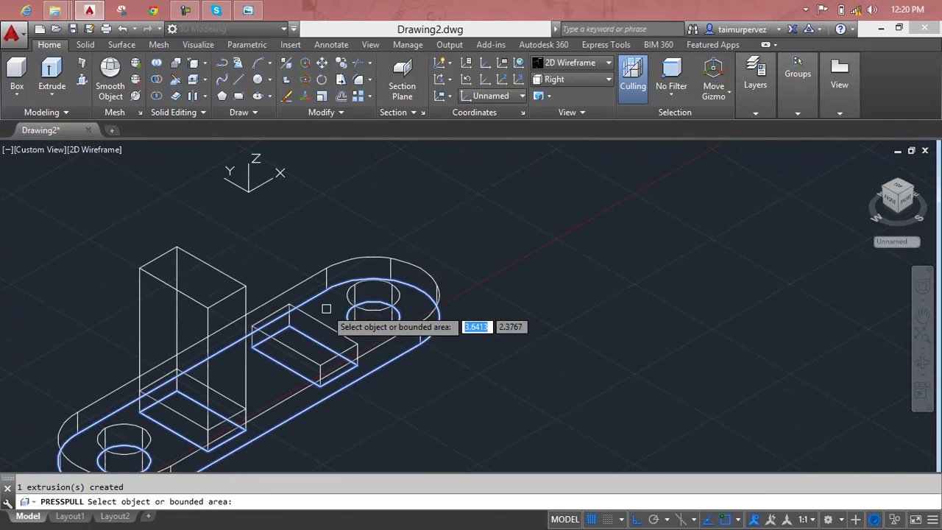
pyautogui.click(310, 344)
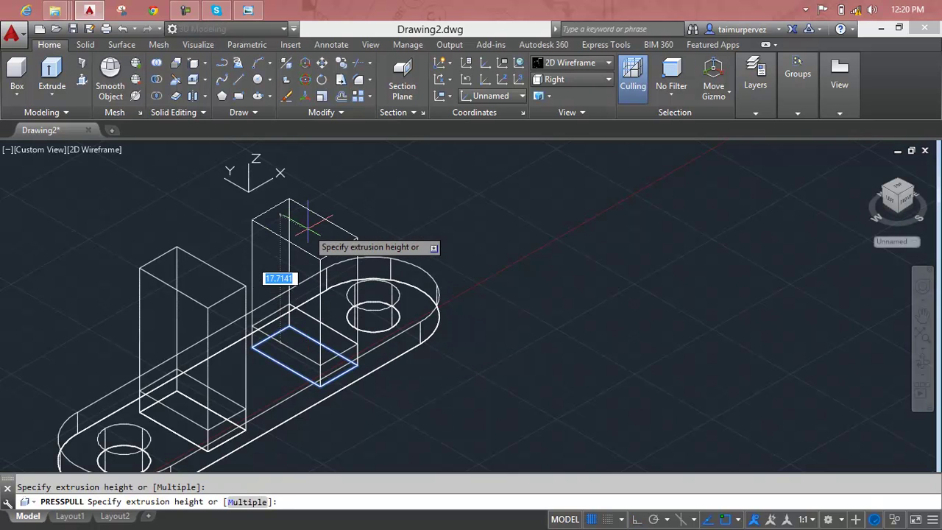
pyautogui.press('Return')
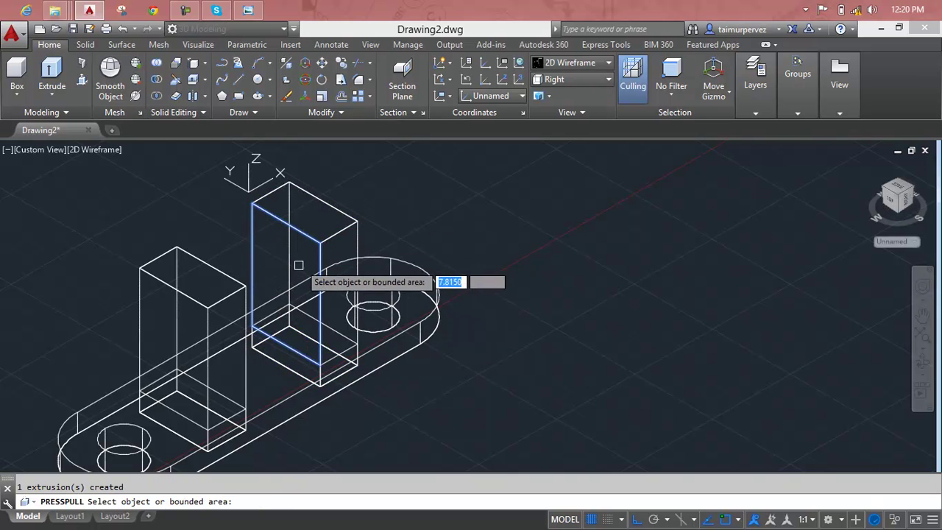
pyautogui.press('Escape')
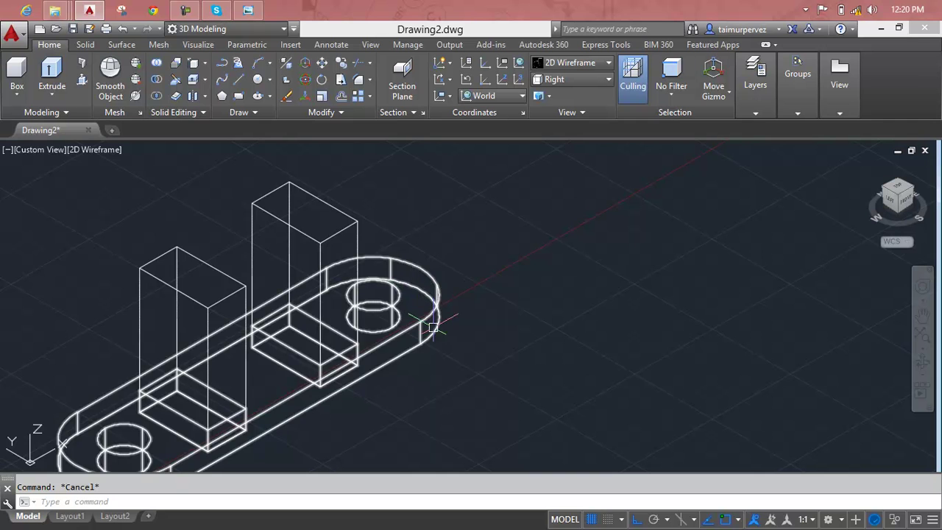
pyautogui.keyDown('shift'); pyautogui.moveTo(360, 355); pyautogui.dragTo(395, 346, button='middle'); pyautogui.keyUp('shift')
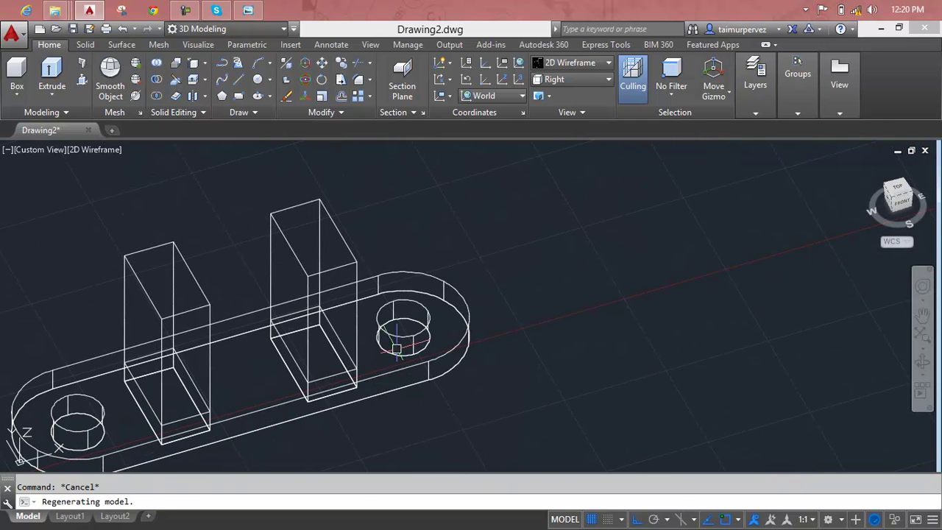
# Step: Round the left lug's two top edges with a radius-5 fillet
pyautogui.write('f')
pyautogui.press('Return')
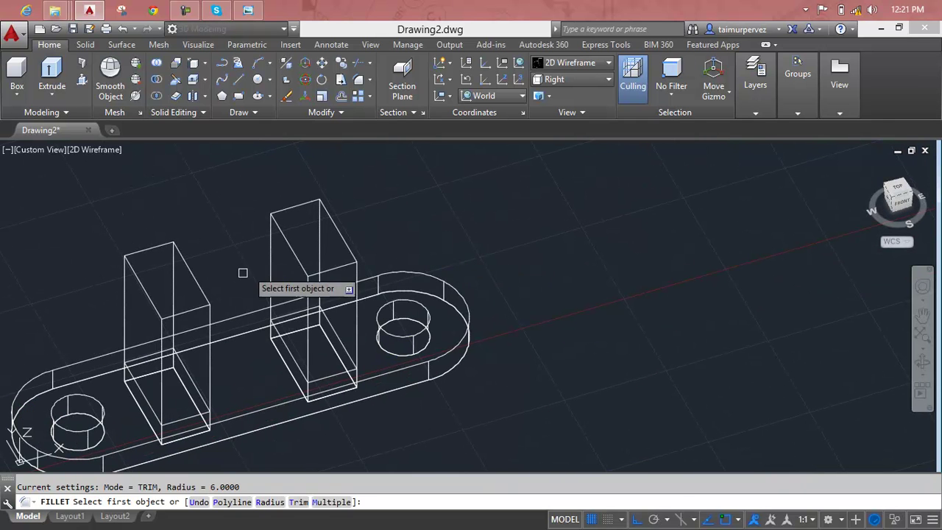
pyautogui.click(197, 305)
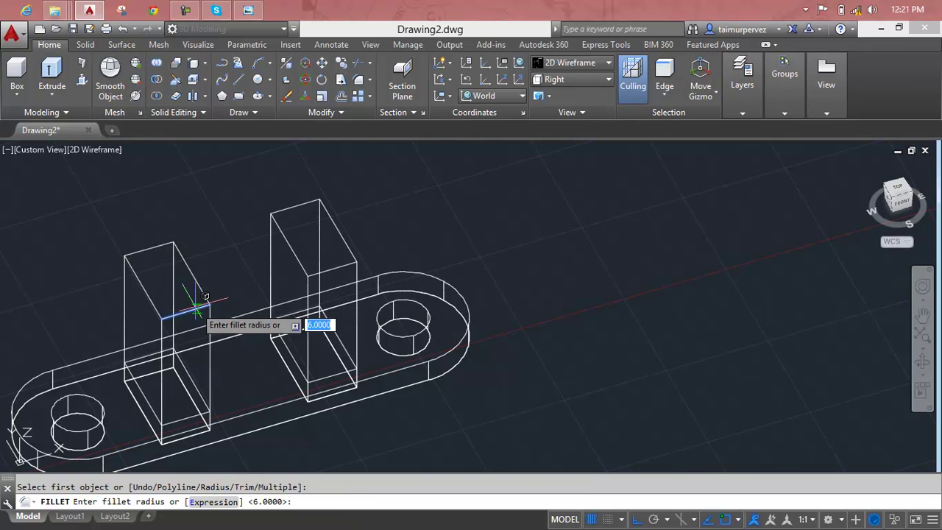
pyautogui.write('5')
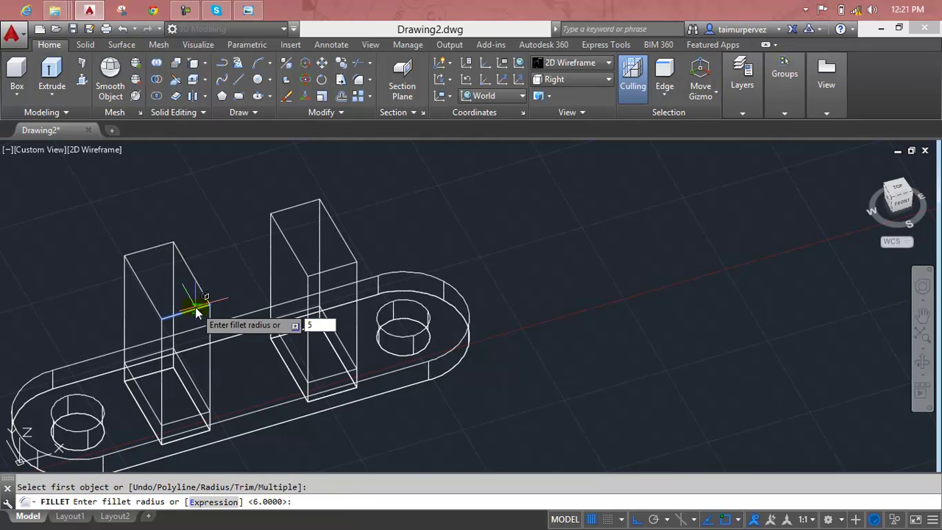
pyautogui.press('Return')
pyautogui.click(156, 247)
pyautogui.press('Return')
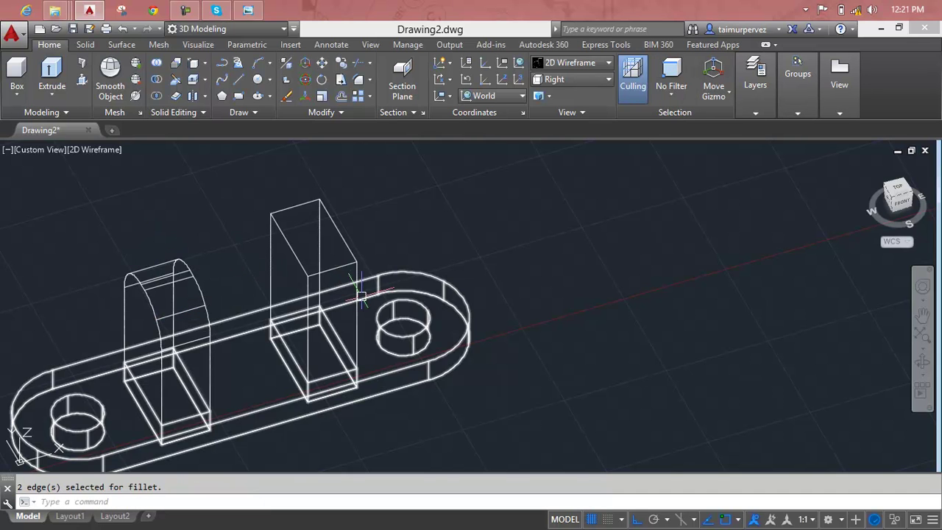
# Step: Round the right lug's two top edges with the same radius-5 fillet
pyautogui.press('Return')
pyautogui.click(333, 272)
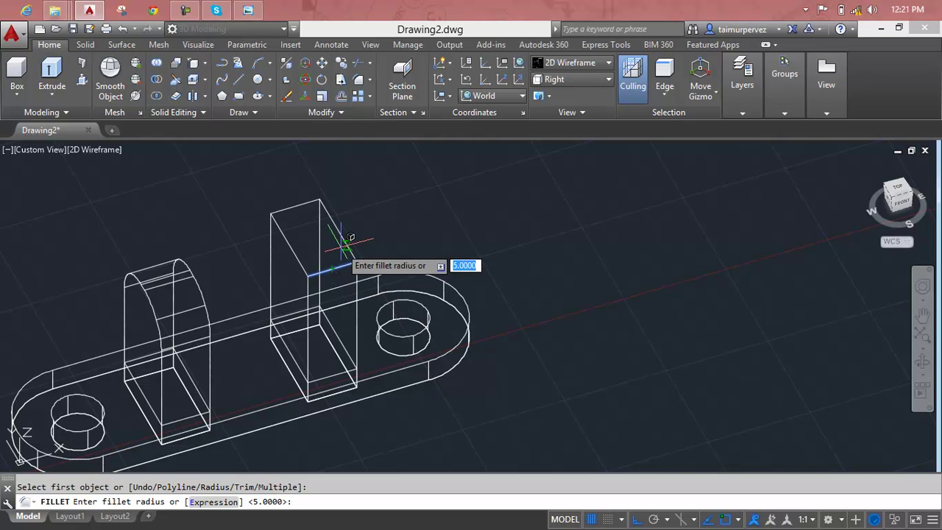
pyautogui.press('Return')
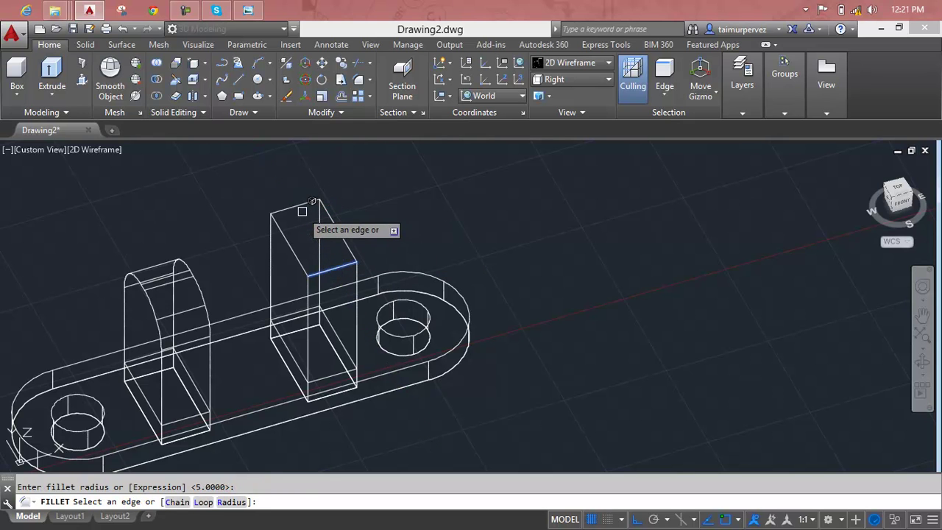
pyautogui.click(298, 206)
pyautogui.press('Return')
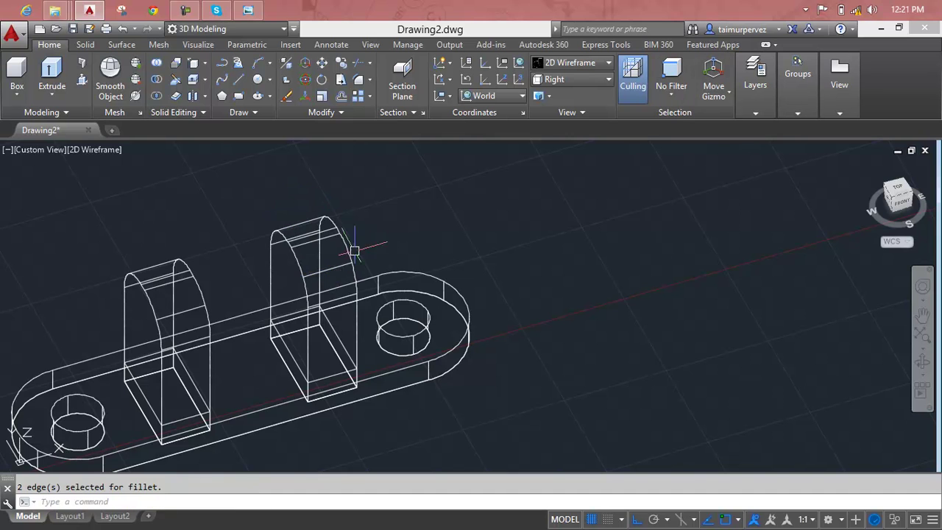
pyautogui.press('Escape')
pyautogui.moveTo(370, 455)
pyautogui.keyDown('shift'); pyautogui.mouseDown(button='middle')
pyautogui.moveTo(498, 381)
pyautogui.moveTo(488, 399)
pyautogui.mouseUp(button='middle'); pyautogui.keyUp('shift')
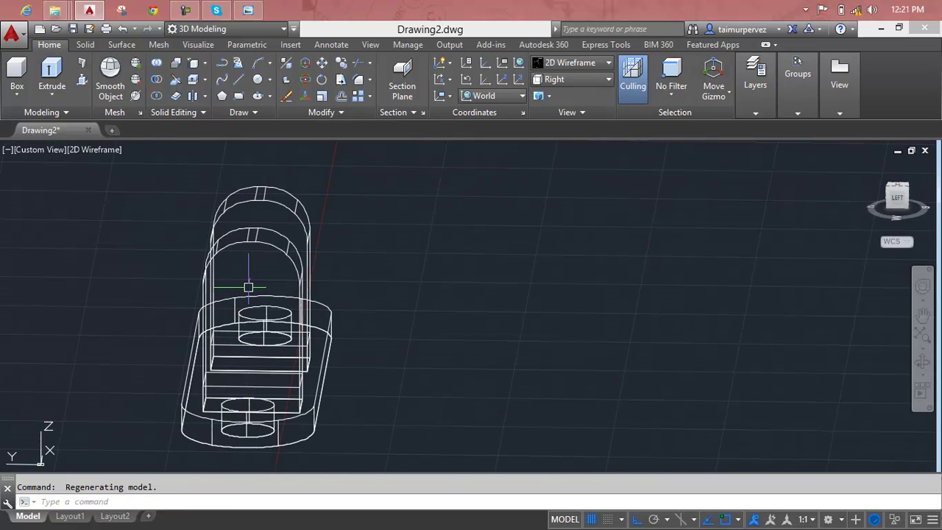
# Step: Switch to the Right orthographic view and zoom in on the lug profile
pyautogui.scroll(2, 248, 287)
pyautogui.press('Escape')
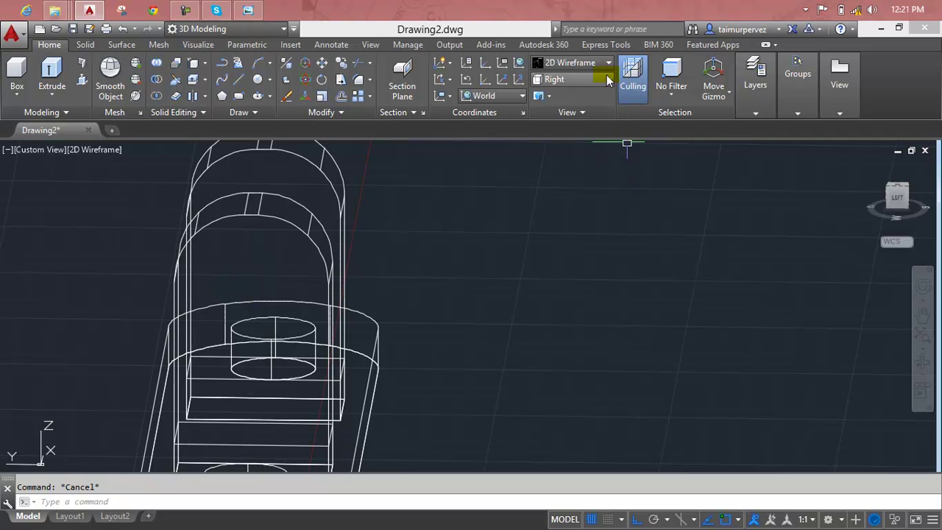
pyautogui.click(607, 79)
pyautogui.click(580, 134)
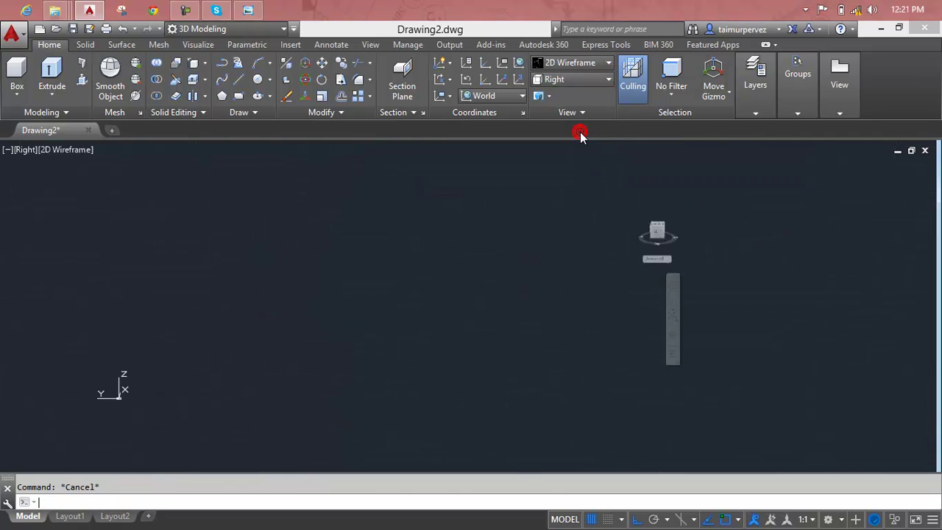
pyautogui.scroll(1, 532, 252)
pyautogui.scroll(1, 459, 243)
pyautogui.scroll(3, 457, 245)
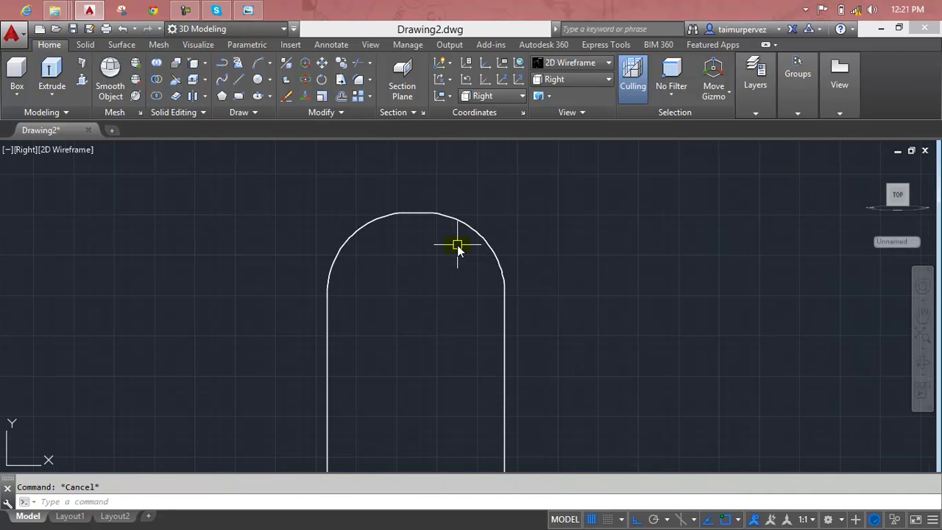
# Step: Draw a radius-3 circle centred in the lug's arched top
pyautogui.write('c')
pyautogui.press('Return')
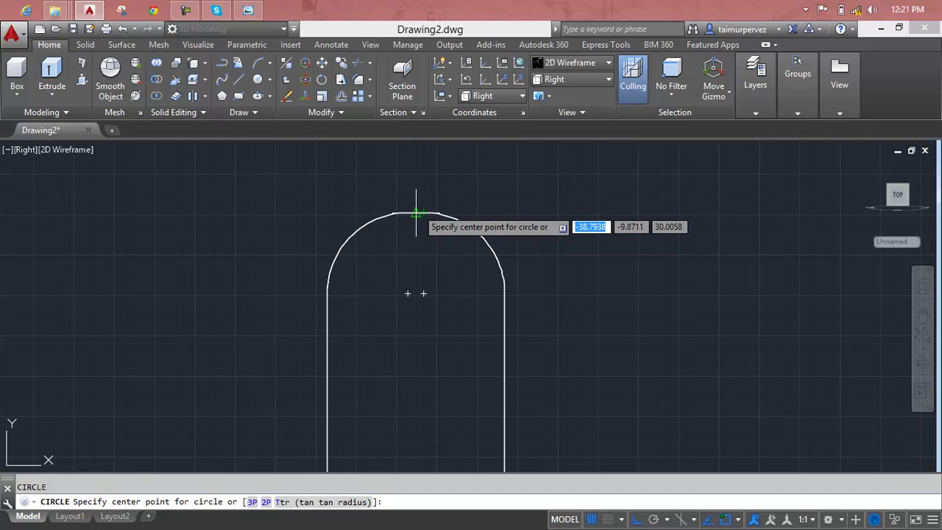
pyautogui.click(416, 292)
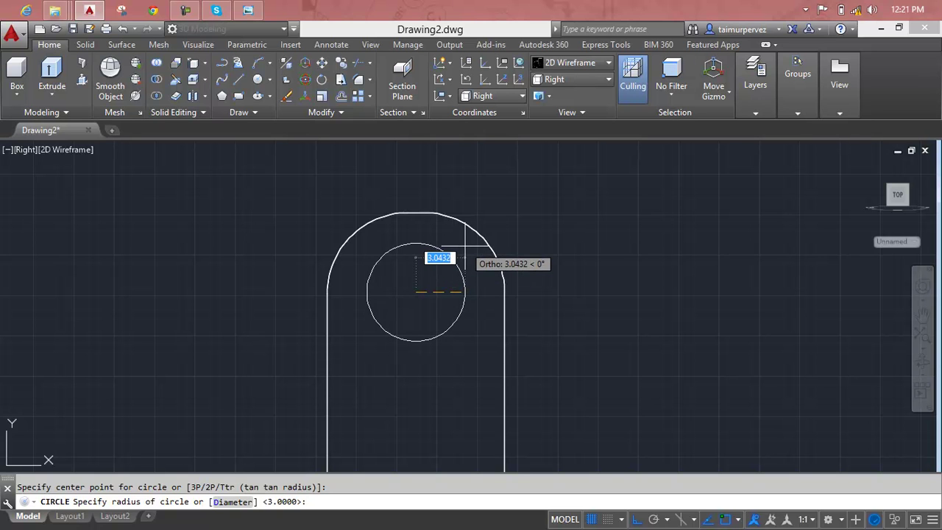
pyautogui.write('3')
pyautogui.press('Return')
pyautogui.scroll(-3, 466, 251)
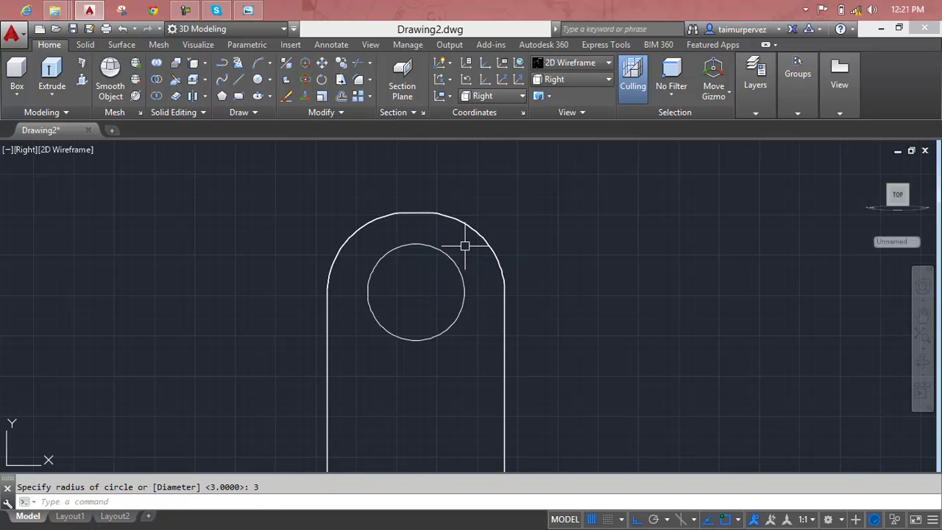
pyautogui.moveTo(494, 251); pyautogui.dragTo(458, 270, button='middle')
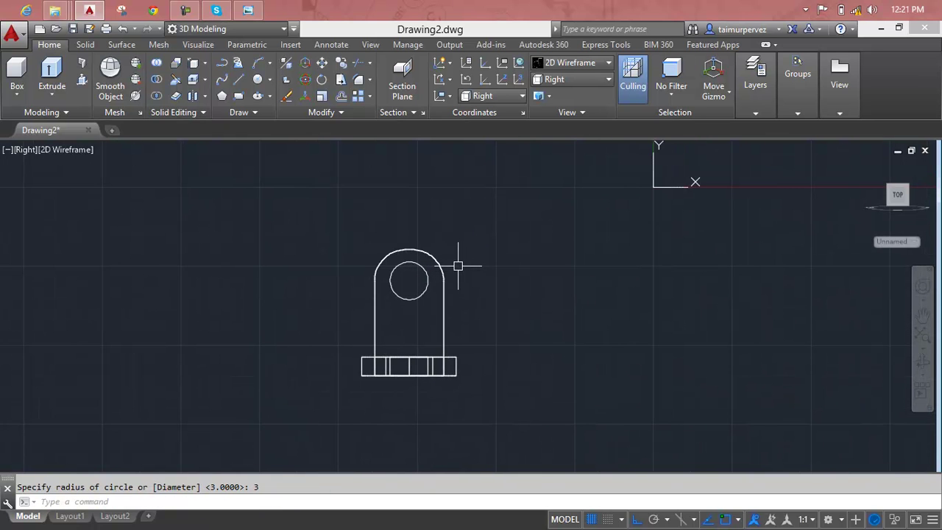
pyautogui.press('Escape')
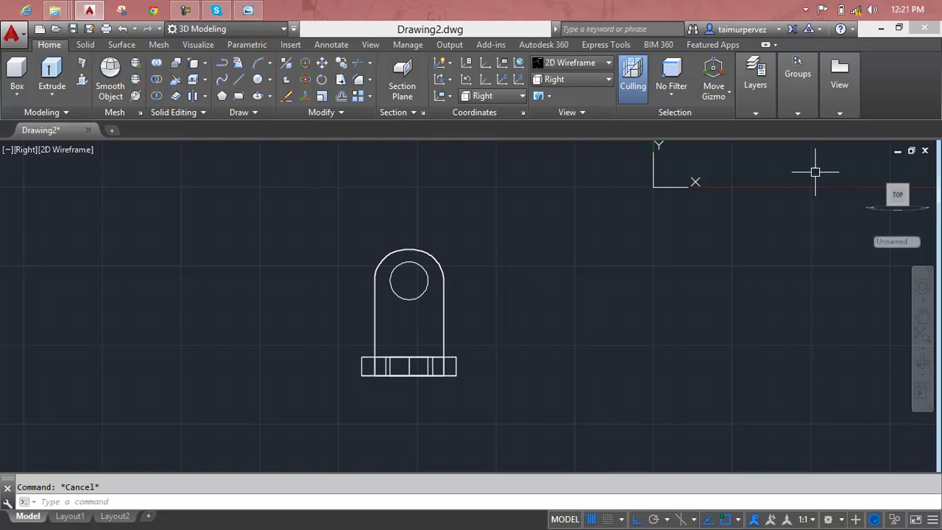
# Step: Return to the home view and press-pull the radius-3 circle through the front lug
pyautogui.click(868, 165)
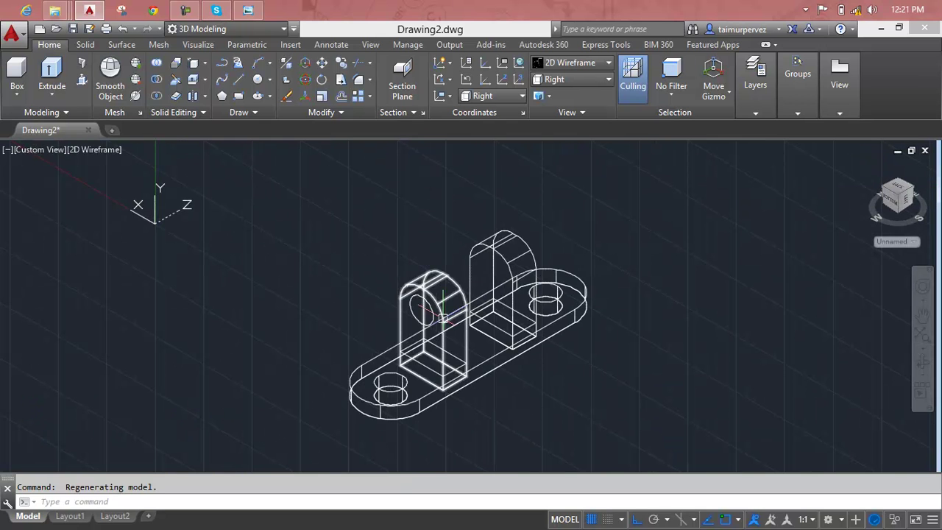
pyautogui.scroll(2, 441, 318)
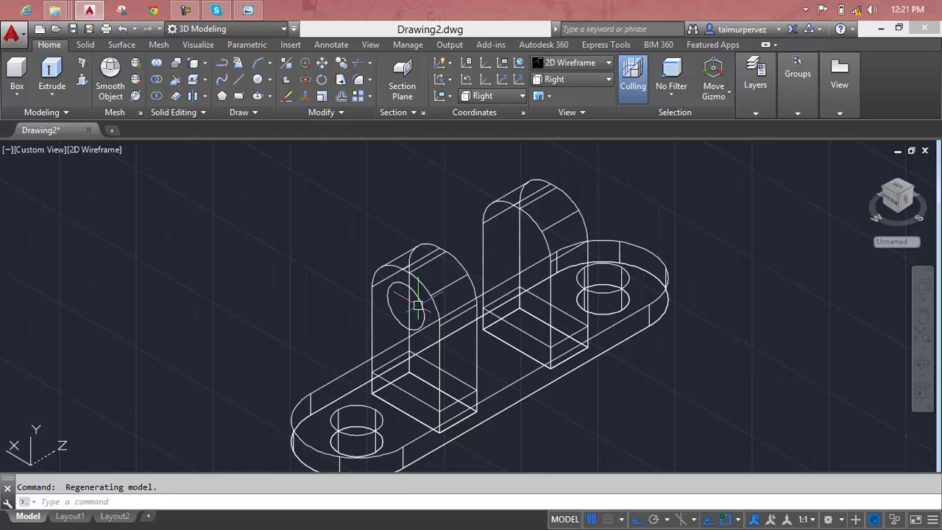
pyautogui.click(90, 80)
pyautogui.click(409, 315)
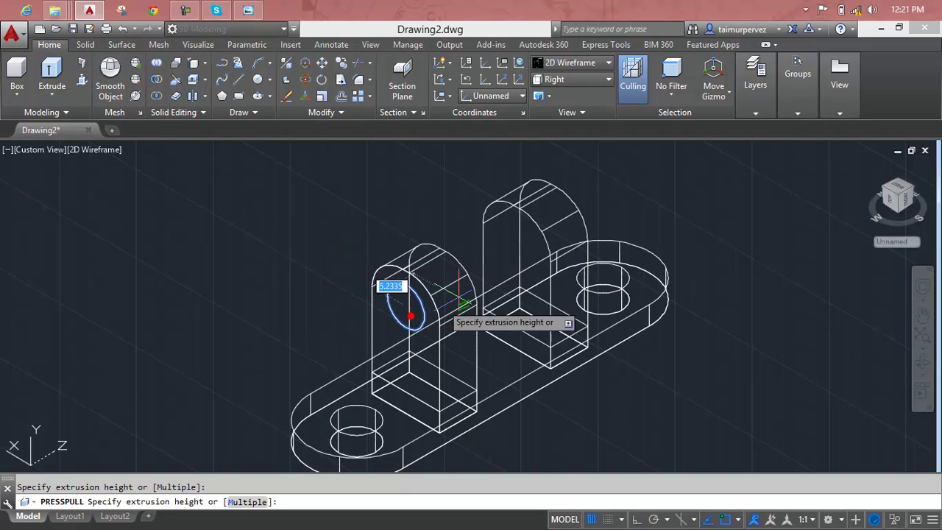
pyautogui.click(785, 248)
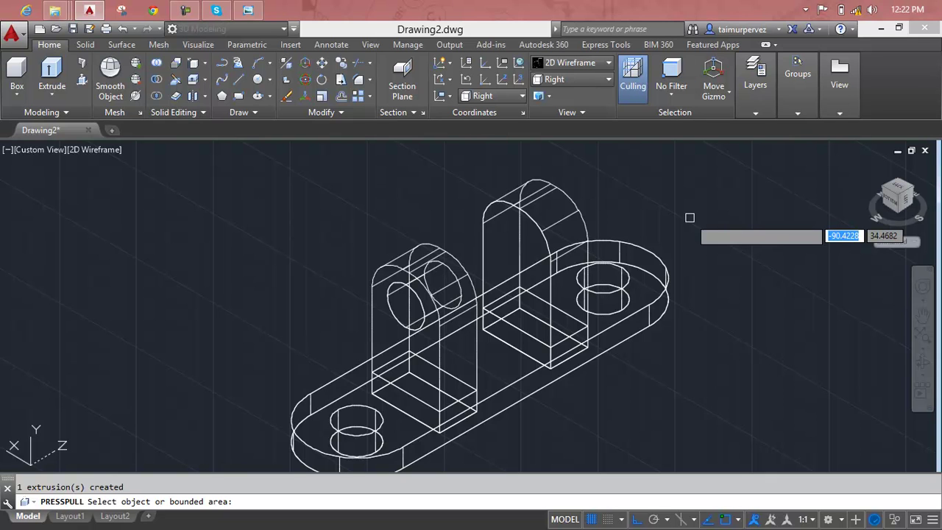
# Step: Erase the second, unholed upright solid
pyautogui.press('Escape')
pyautogui.click(555, 224)
pyautogui.press('Delete')
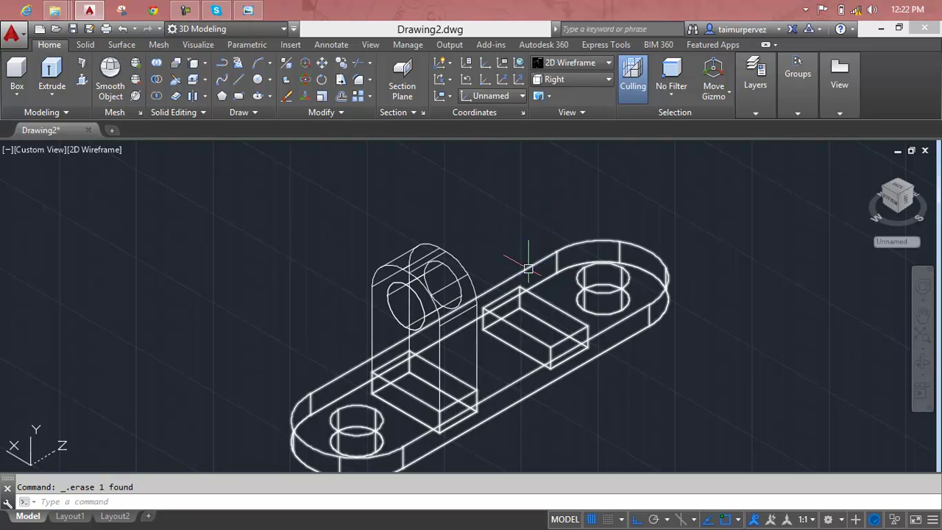
# Step: Copy the holed lug from its bottom corner onto the rear block's matching corner
pyautogui.write('co')
pyautogui.press('Return')
pyautogui.click(452, 260)
pyautogui.press('Return')
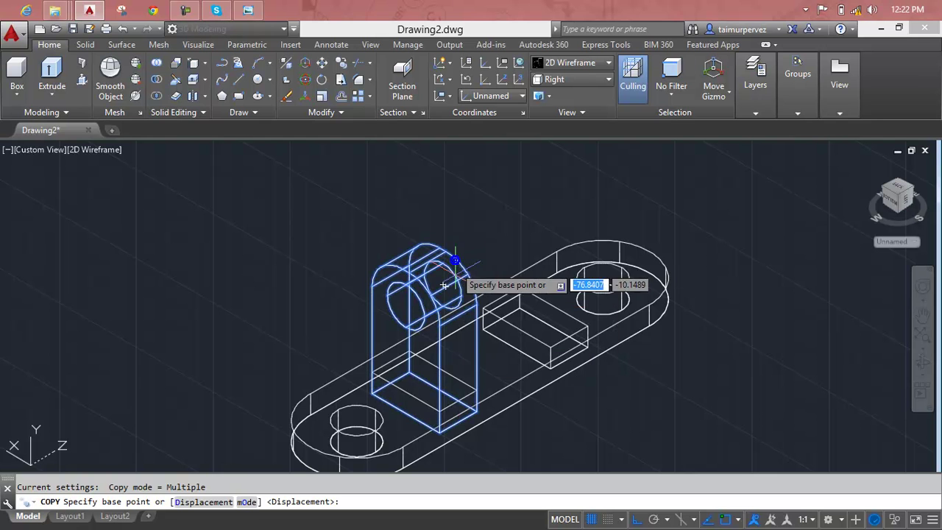
pyautogui.scroll(4, 441, 435)
pyautogui.scroll(2, 388, 377)
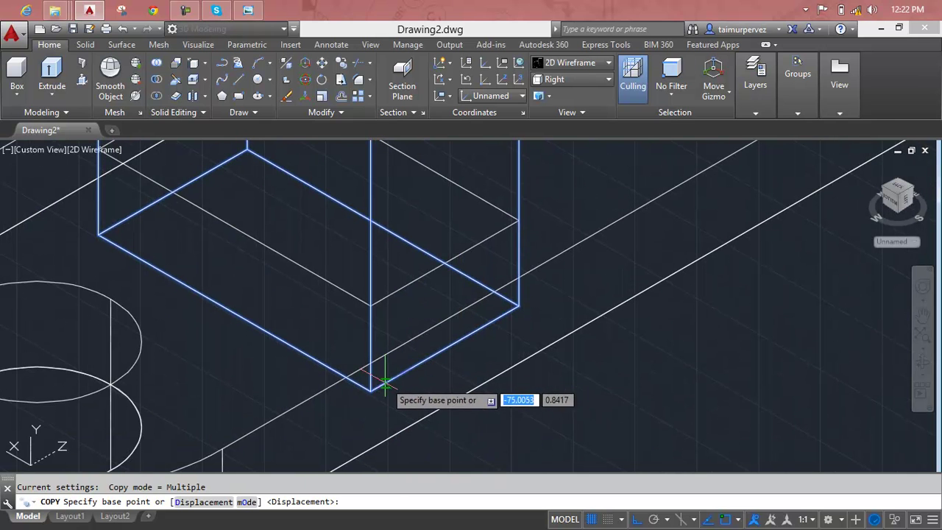
pyautogui.click(370, 389)
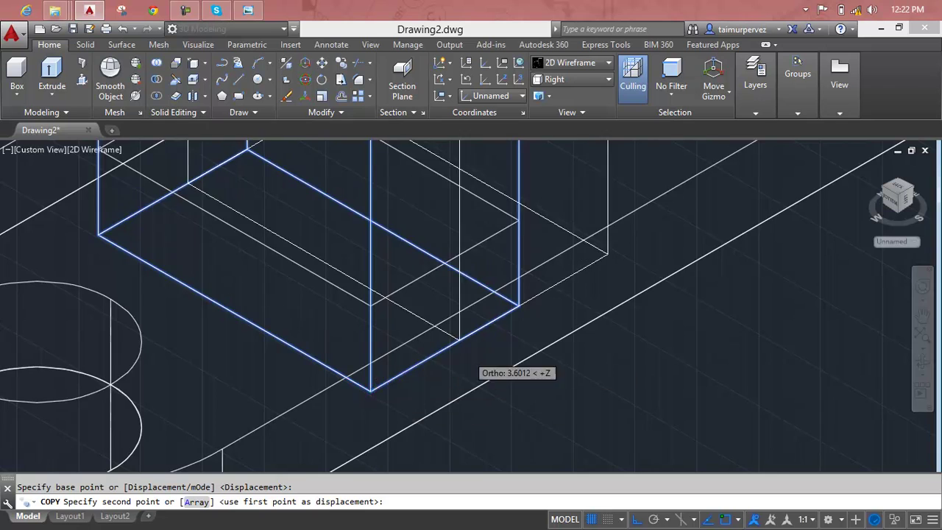
pyautogui.scroll(-3, 477, 346)
pyautogui.scroll(2, 326, 410)
pyautogui.scroll(1, 316, 400)
pyautogui.scroll(1, 381, 358)
pyautogui.scroll(2, 380, 358)
pyautogui.scroll(2, 368, 342)
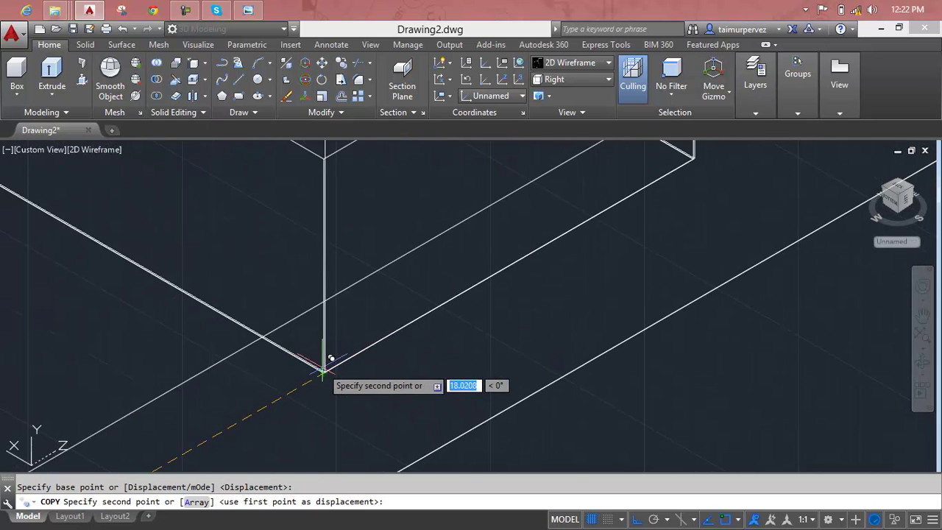
pyautogui.scroll(1, 324, 364)
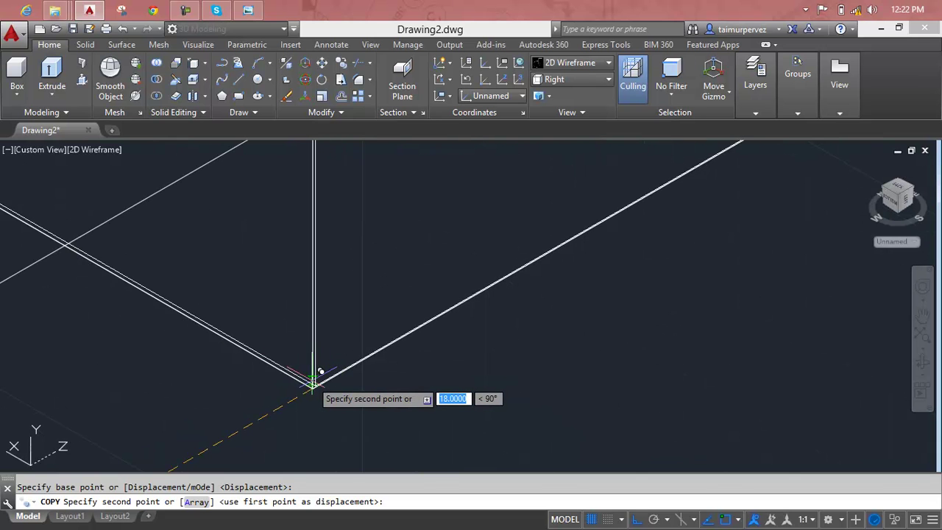
pyautogui.click(312, 388)
pyautogui.scroll(-2, 324, 379)
pyautogui.scroll(-2, 365, 368)
pyautogui.press('Escape')
pyautogui.scroll(-5, 456, 364)
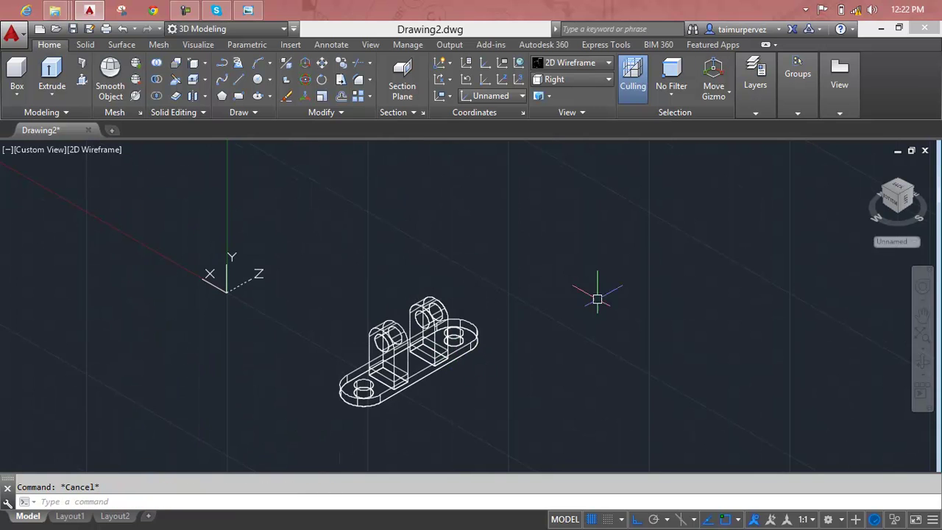
# Step: Switch the viewport's visual style to Realistic shading
pyautogui.click(869, 170)
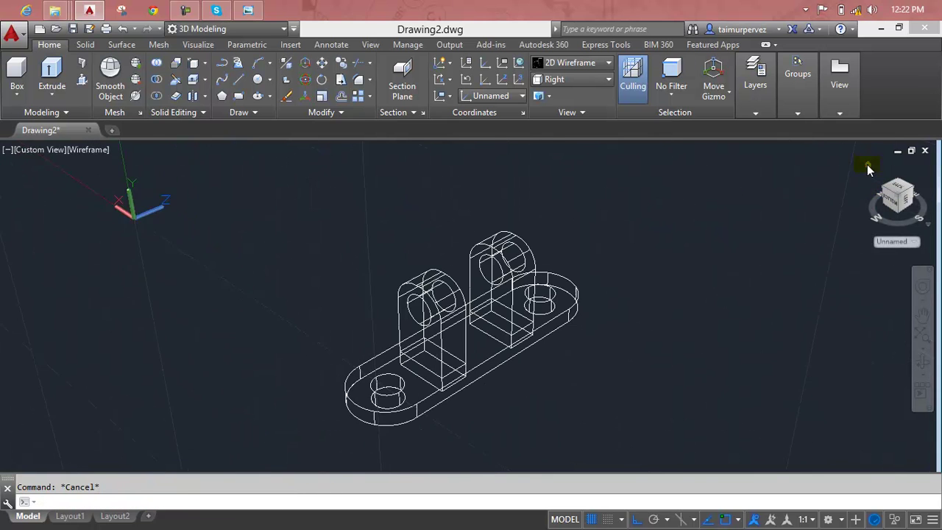
pyautogui.click(35, 151)
pyautogui.click(85, 150)
pyautogui.click(85, 150)
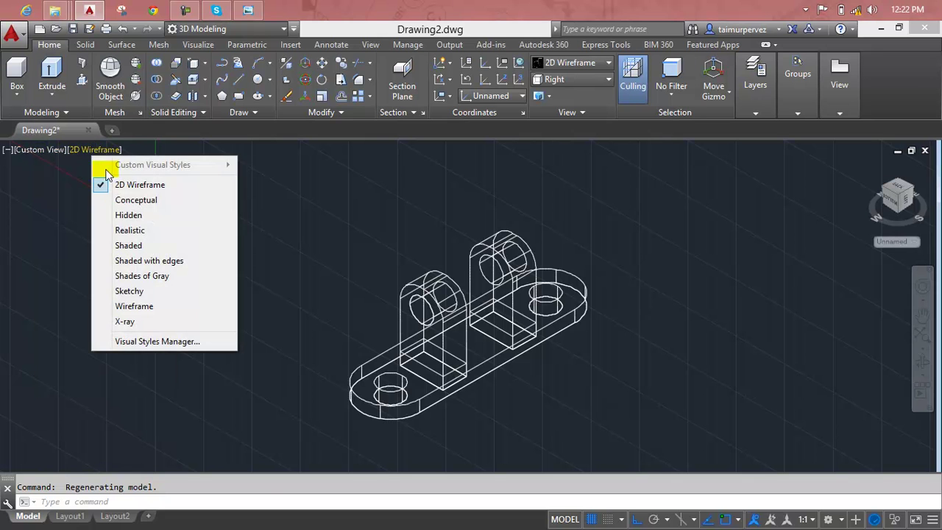
pyautogui.click(144, 226)
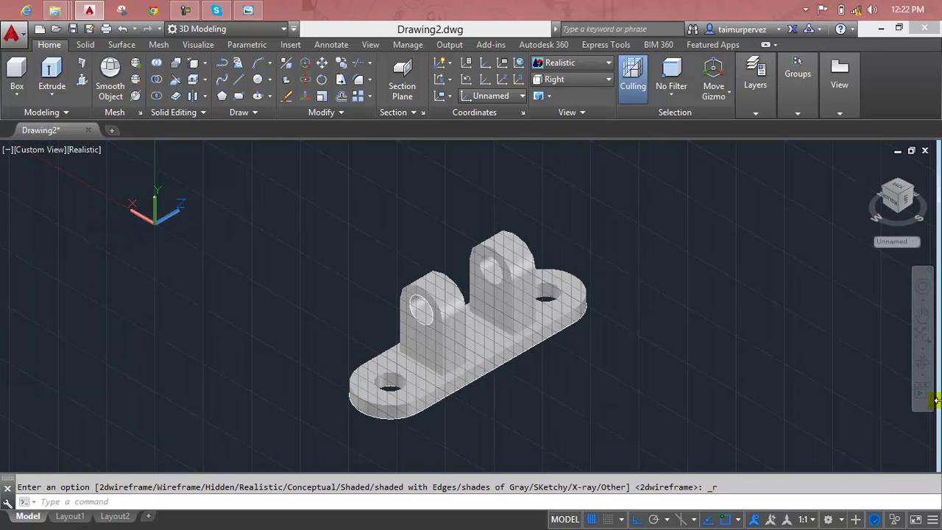
pyautogui.press('Escape')
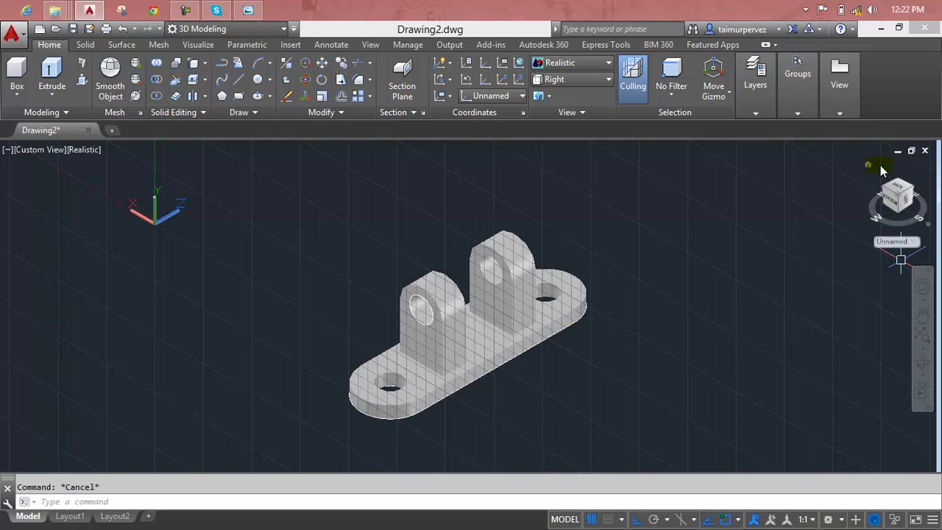
# Step: Set a southeast isometric view and orbit to a slightly lower viewing angle
pyautogui.click(872, 165)
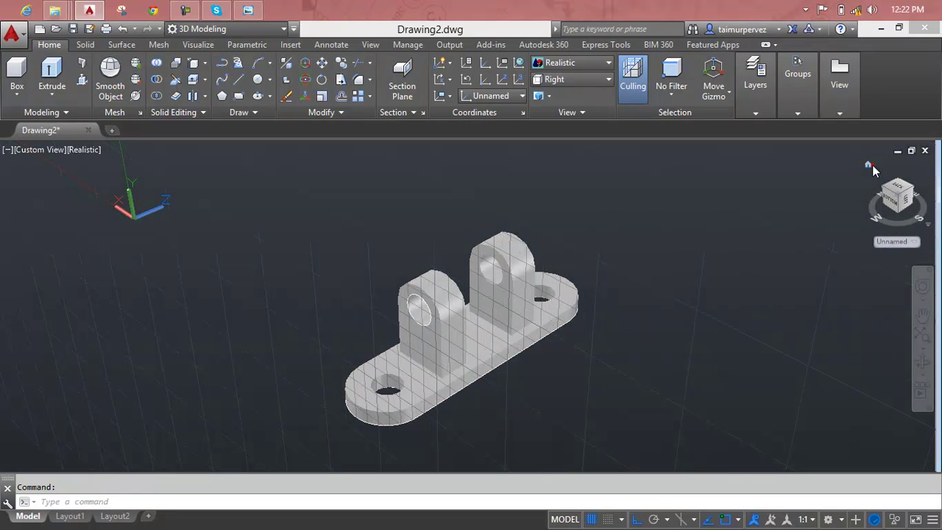
pyautogui.click(26, 151)
pyautogui.click(57, 183)
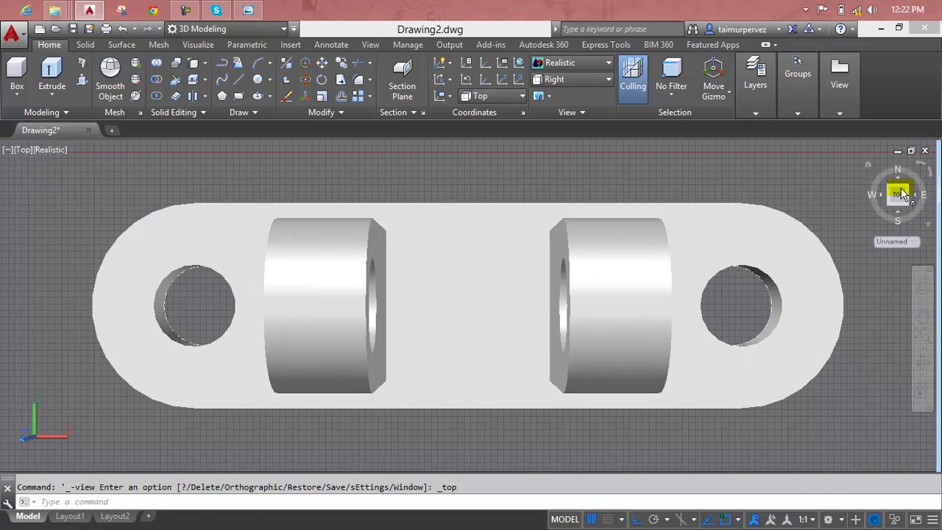
pyautogui.click(904, 199)
pyautogui.scroll(3, 457, 334)
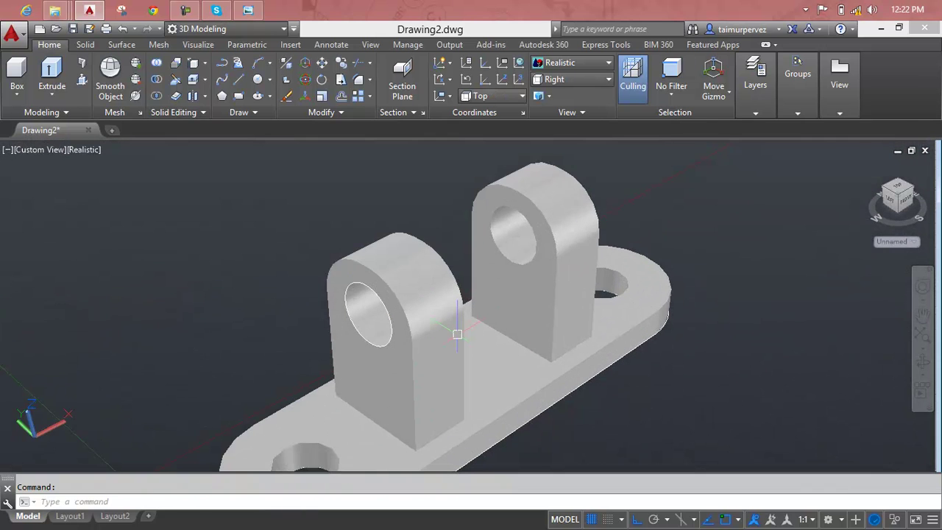
pyautogui.moveTo(457, 334)
pyautogui.keyDown('shift'); pyautogui.mouseDown(button='middle')
pyautogui.moveTo(458, 300)
pyautogui.moveTo(471, 290)
pyautogui.mouseUp(button='middle'); pyautogui.keyUp('shift')
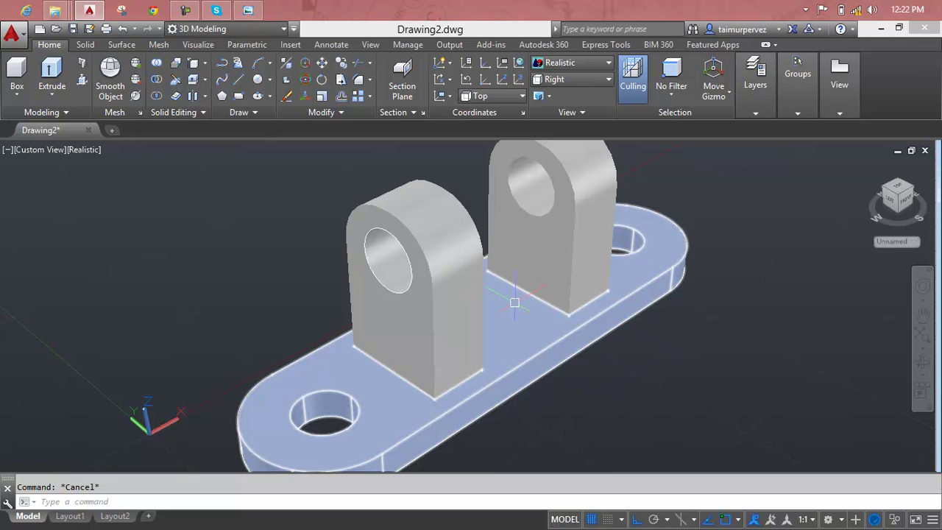
pyautogui.scroll(-3, 549, 307)
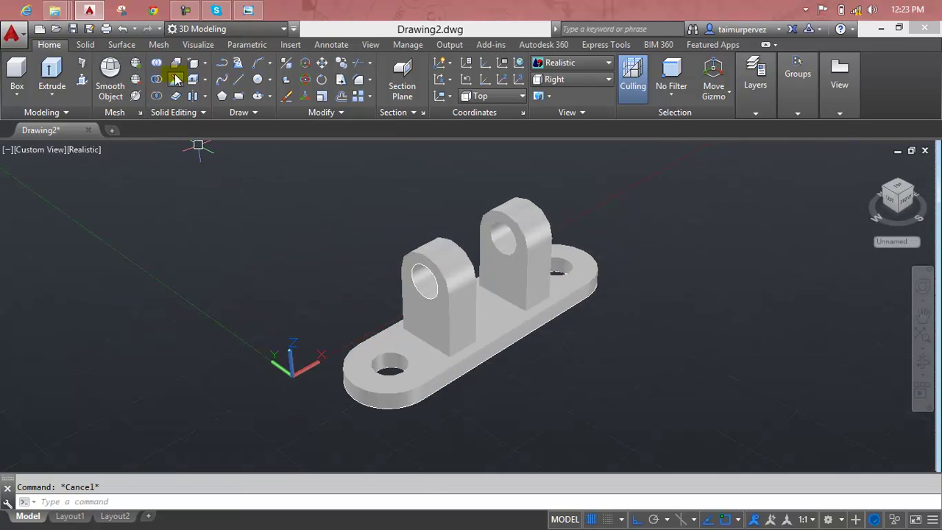
# Step: Union the slab and both holed lugs by window-selecting all solids
pyautogui.click(153, 65)
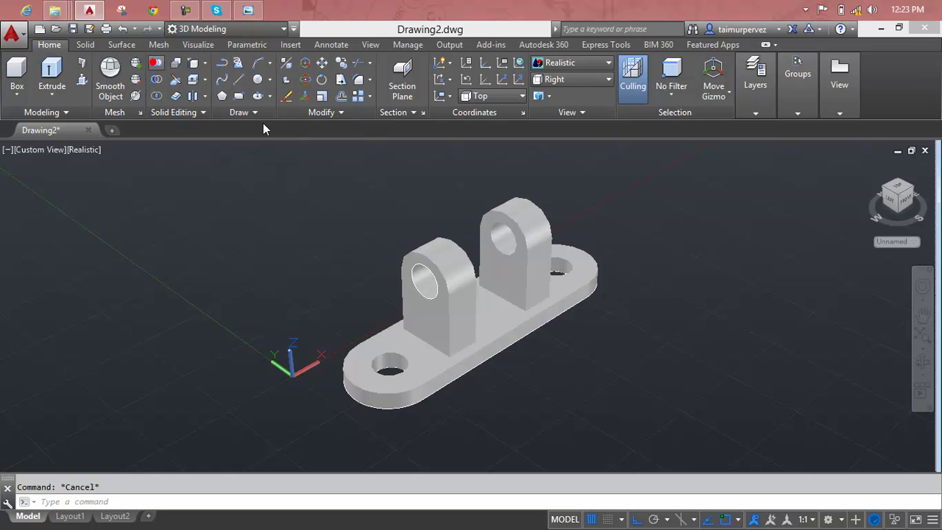
pyautogui.click(614, 202)
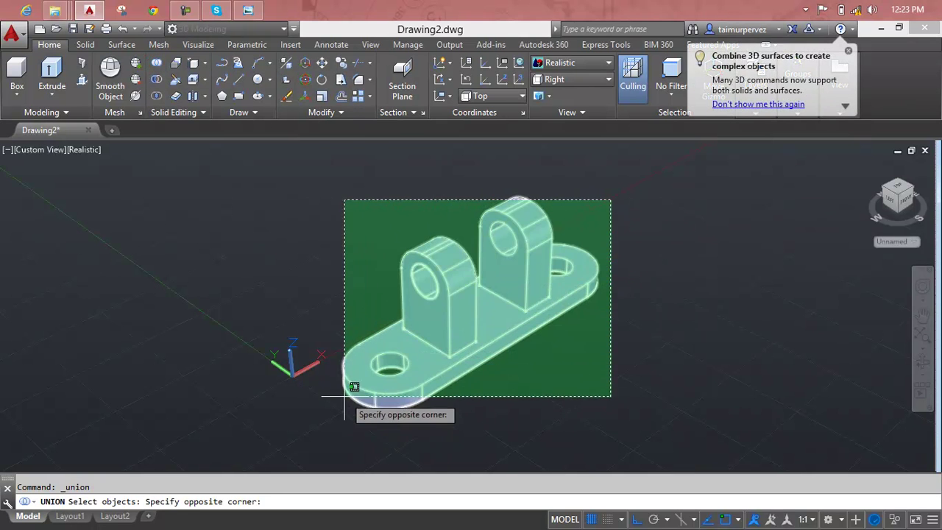
pyautogui.click(340, 405)
pyautogui.press('Return')
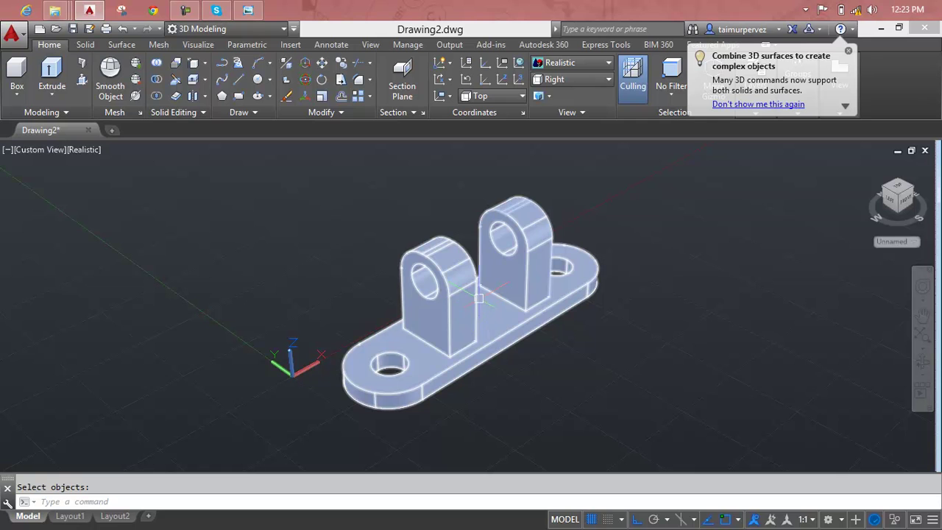